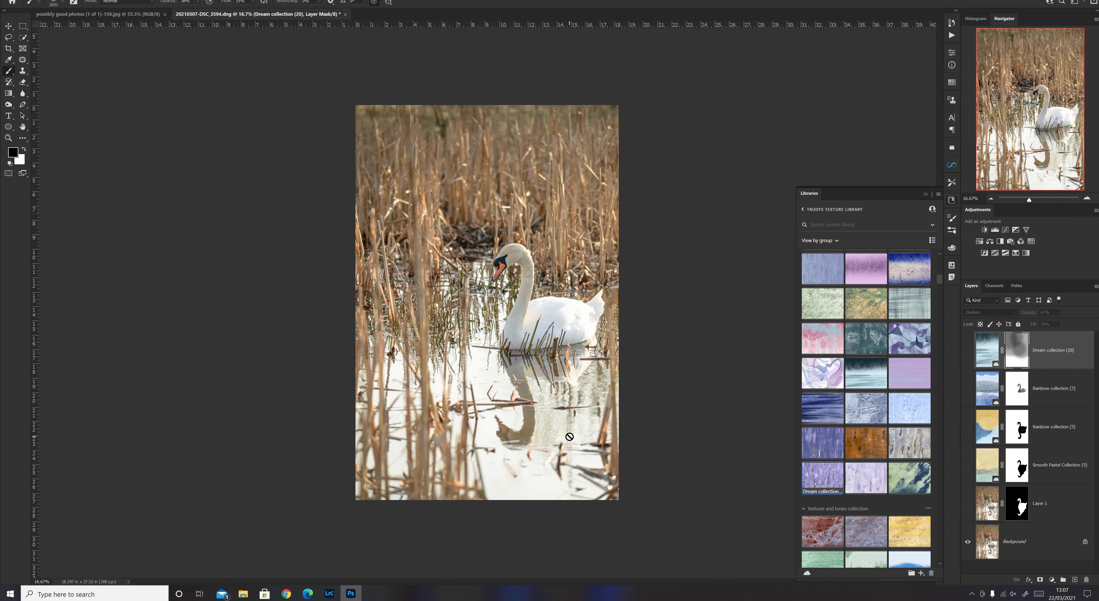
Step: Show Layer 1 and the Smooth Pastel Collection (5) texture layer, and select the texture layer's mask
click(971, 507)
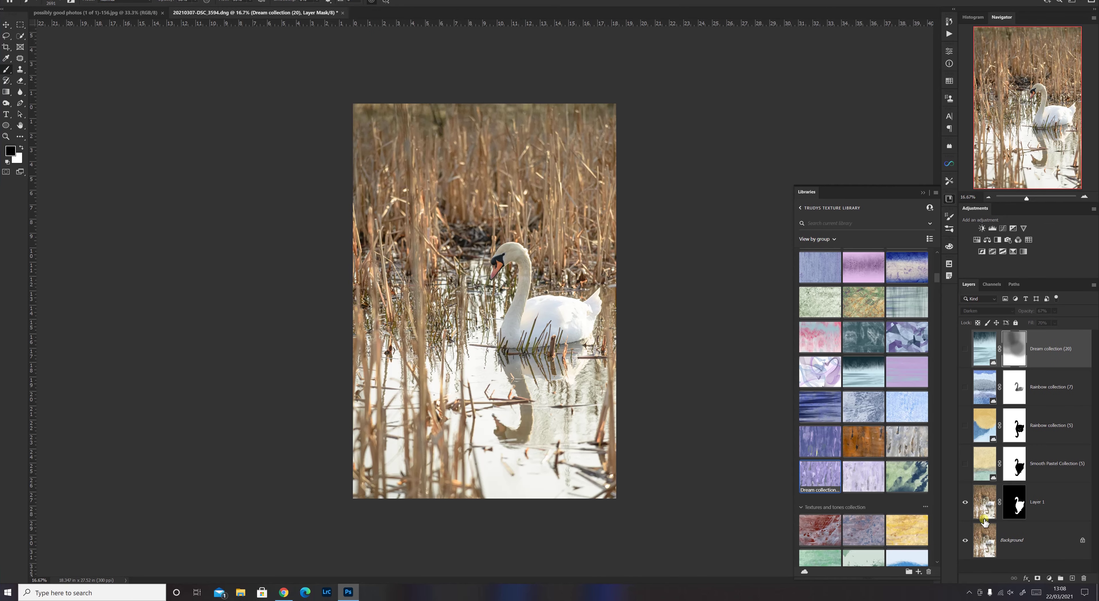
click(1020, 510)
click(965, 465)
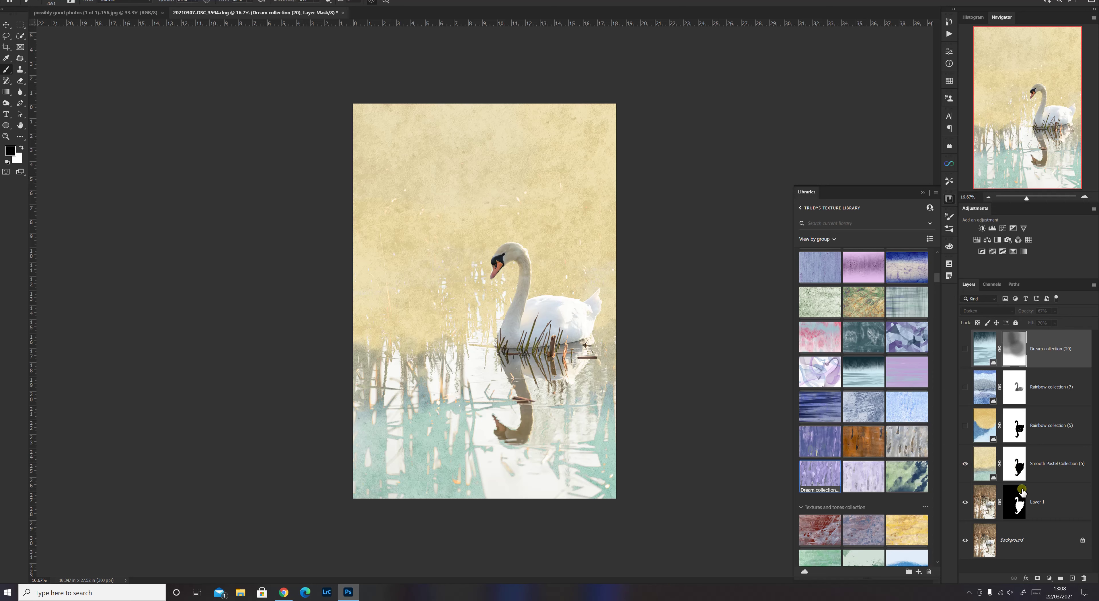
click(1019, 508)
drag(1019, 512, 1015, 467)
drag(1015, 468, 1016, 469)
click(1020, 468)
click(1014, 463)
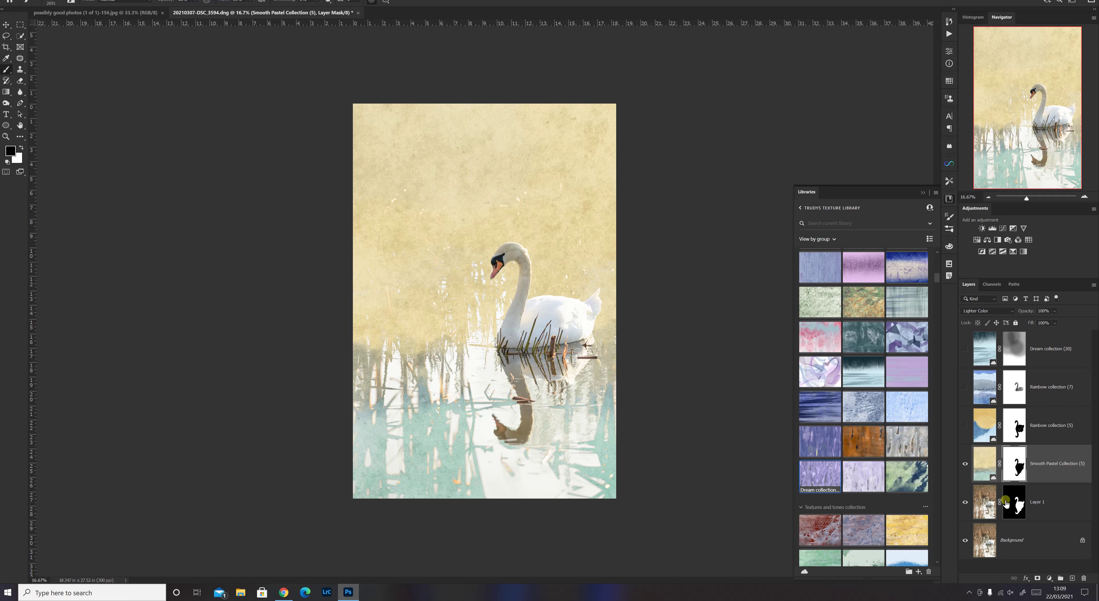
Step: Show the Rainbow collection (5) and Rainbow collection (7) texture layers, and select the mask of Rainbow collection (7)
click(965, 427)
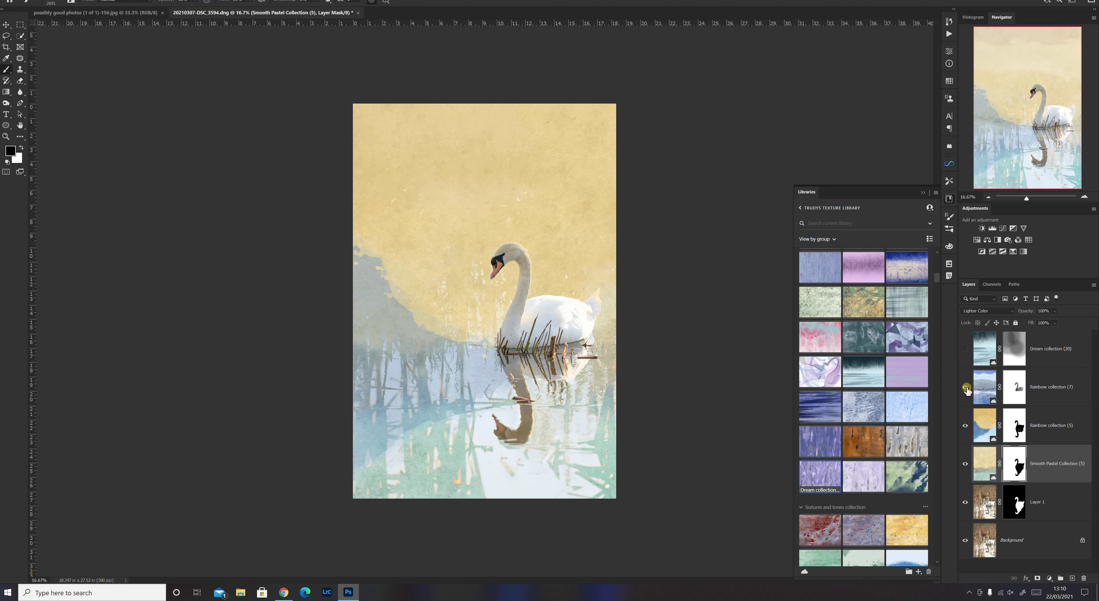
click(965, 387)
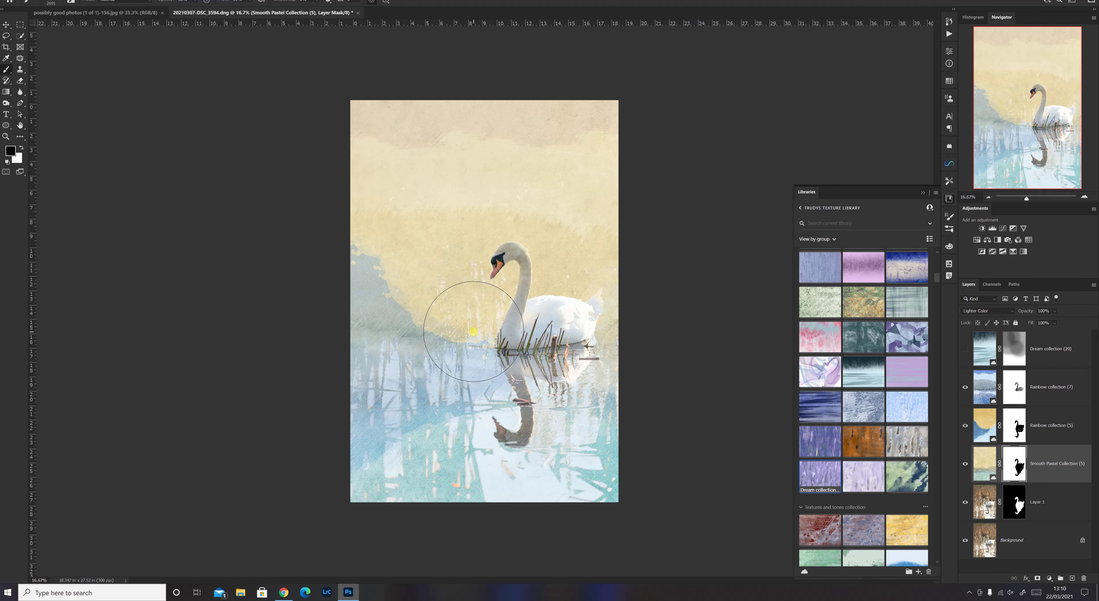
key(ctrl+plus)
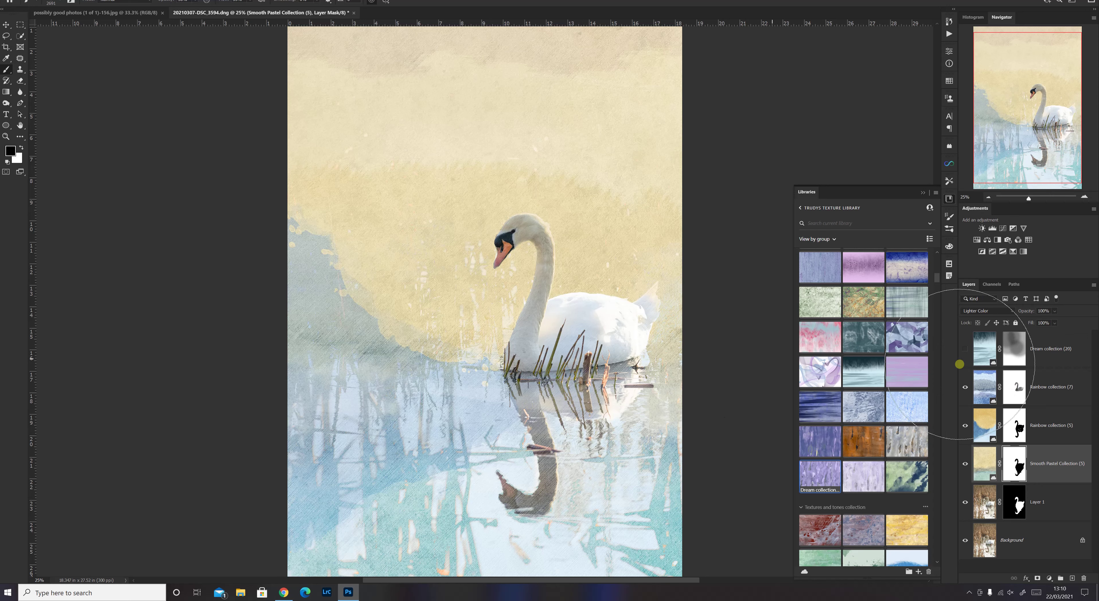
click(1013, 388)
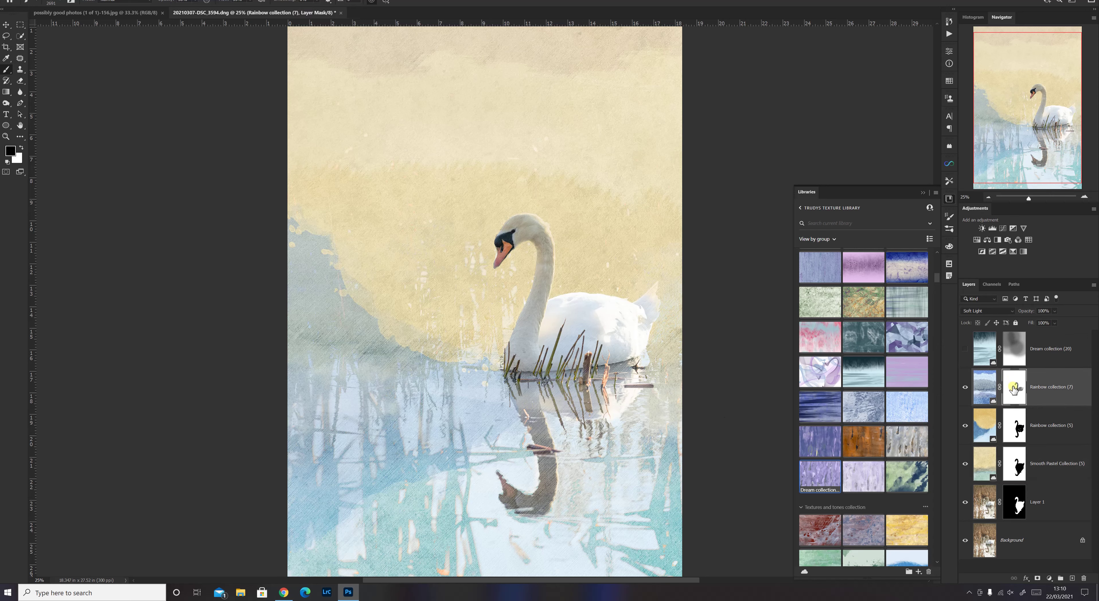
click(527, 370)
click(505, 268)
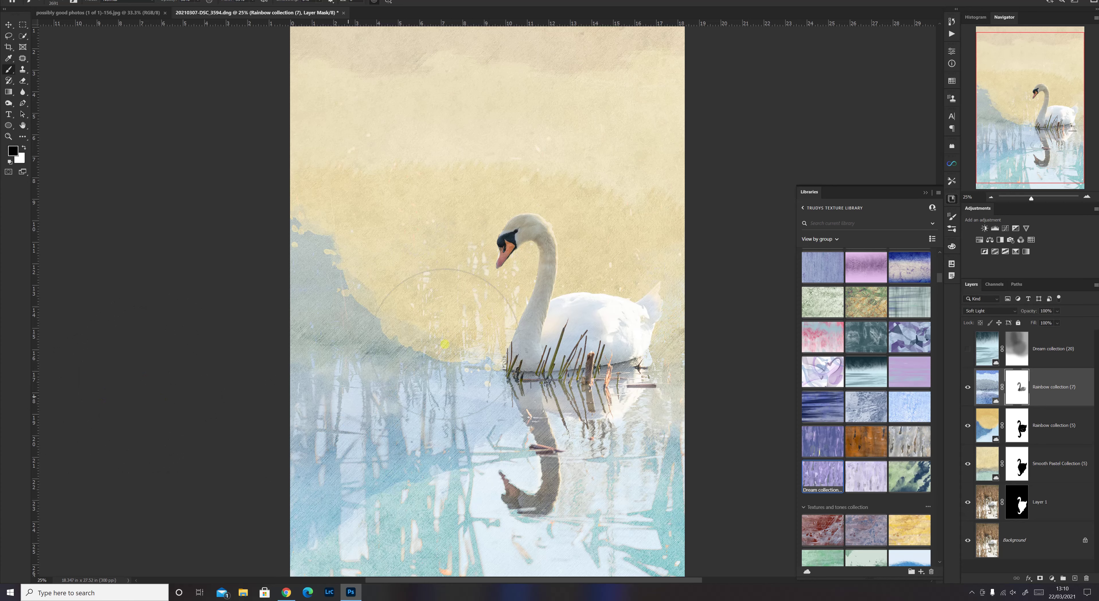
Step: Show the Dream collection (20) layer, toggling its visibility to compare the image with and without it
click(965, 349)
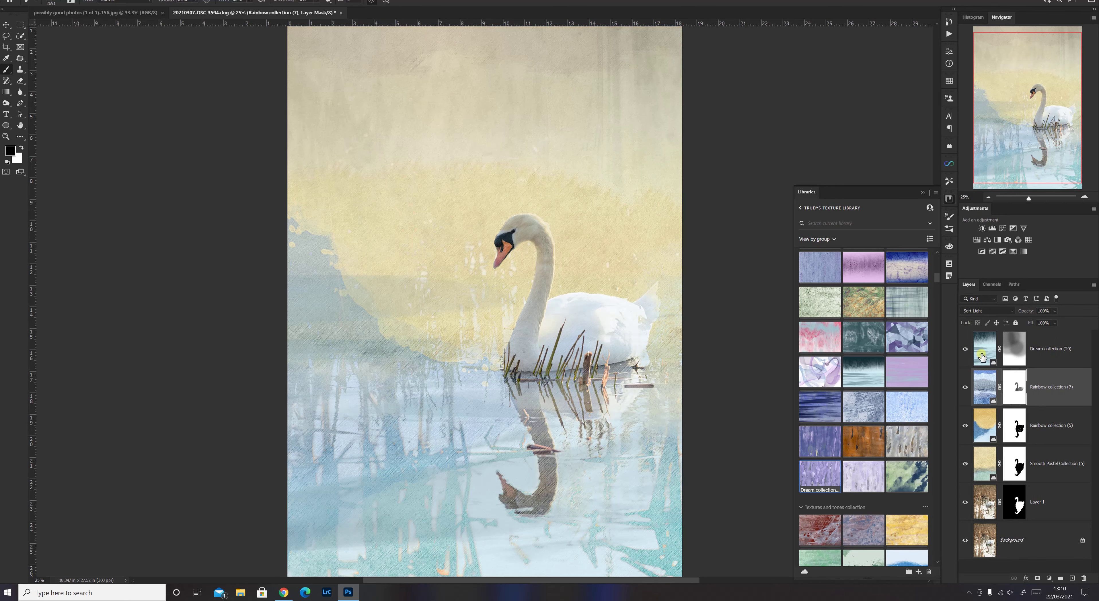
key(ctrl+minus)
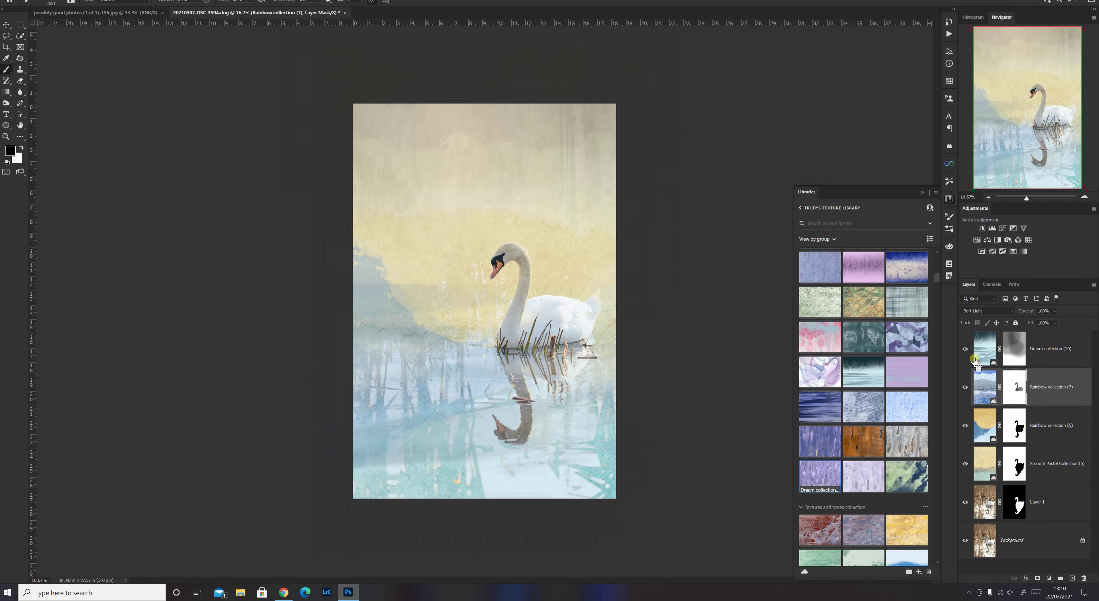
click(965, 348)
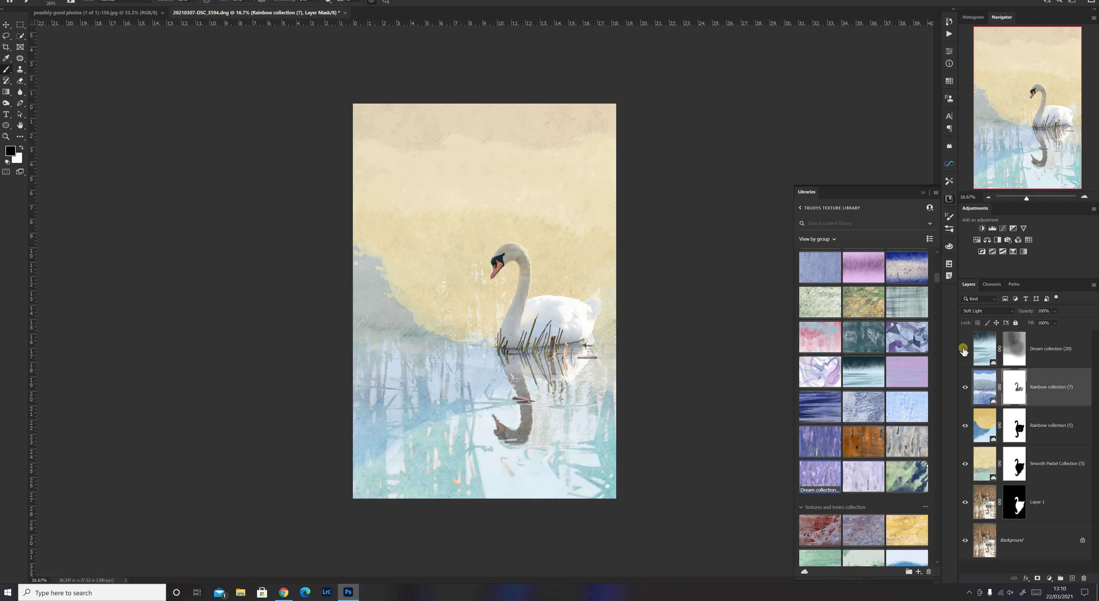
click(964, 349)
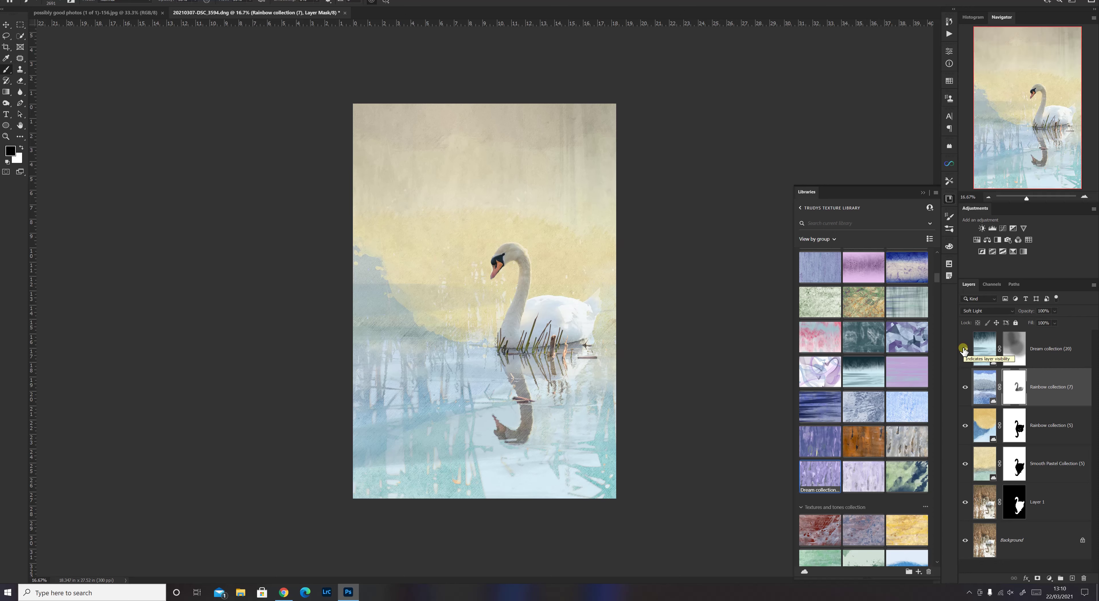
click(963, 349)
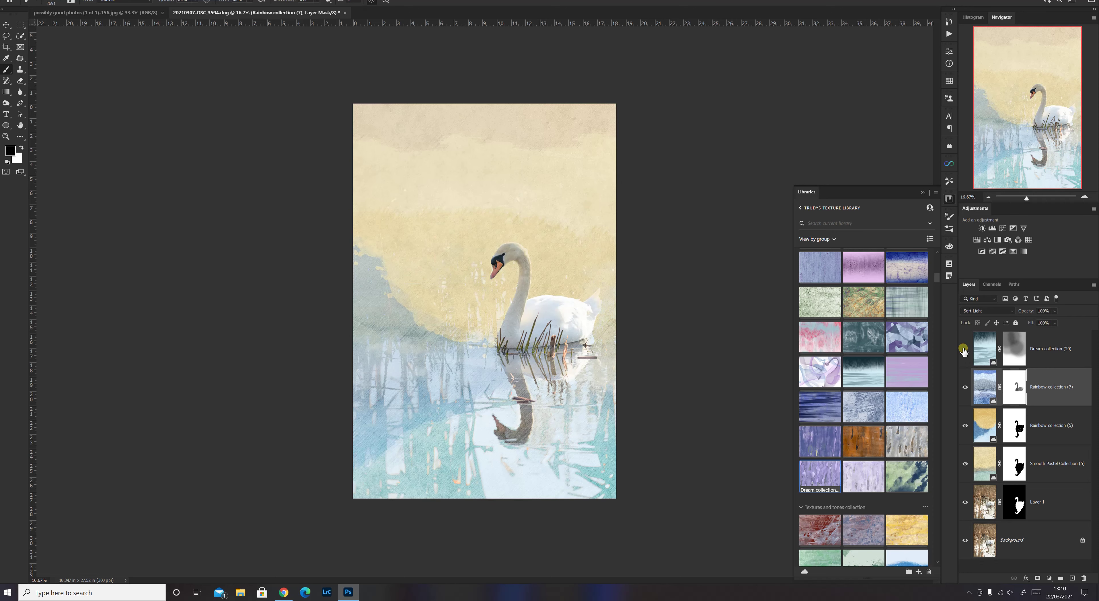
click(963, 349)
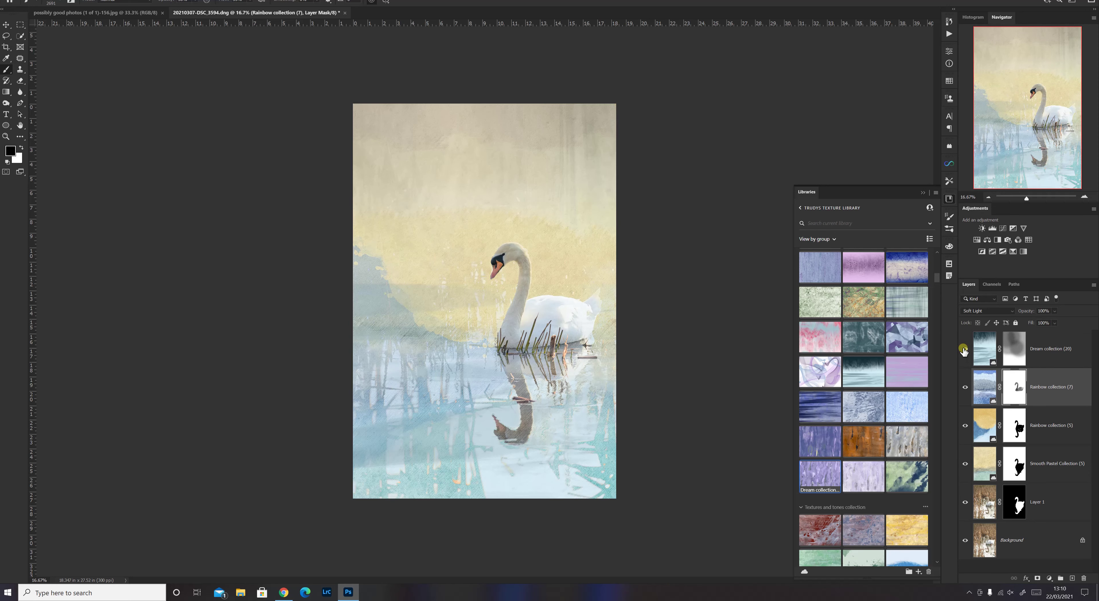
Step: Paint black with a resized soft brush on the Dream collection (20) mask to remove texture around the swan and horizon
click(1015, 358)
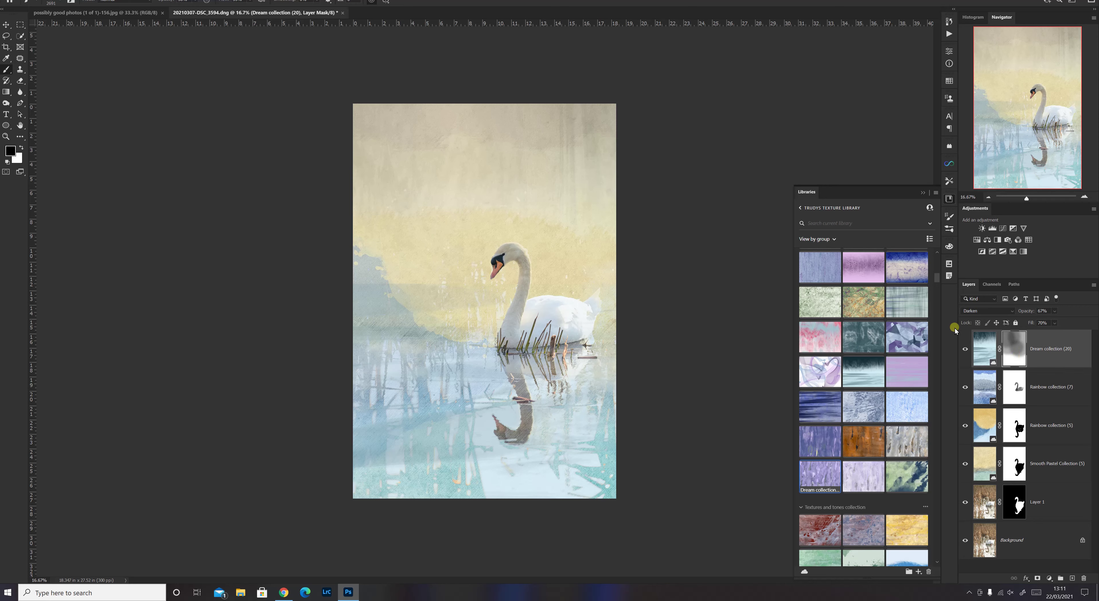
alt+right_click(451, 282)
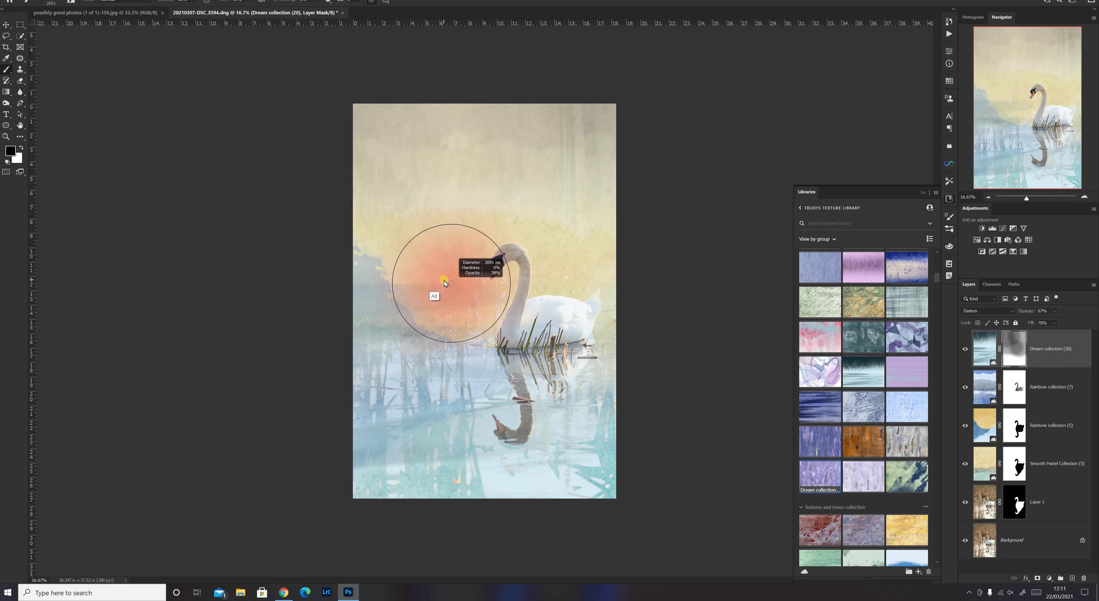
drag(429, 285, 420, 285)
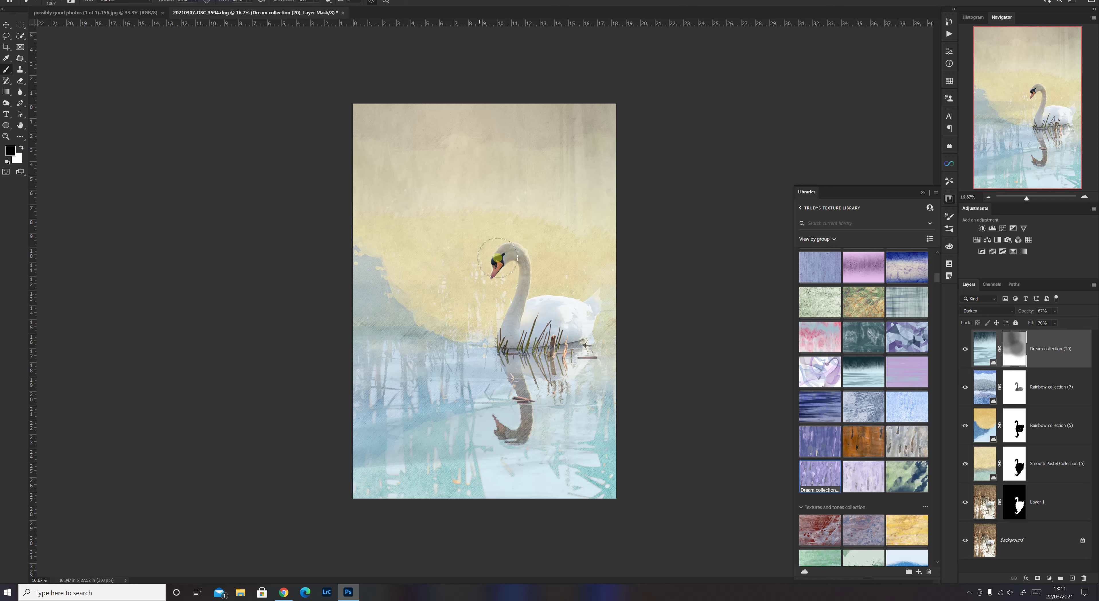
drag(605, 304, 621, 307)
Step: Place the blue texture 26 from the texture library and scale it to 344% so it covers the whole canvas
drag(936, 279, 936, 290)
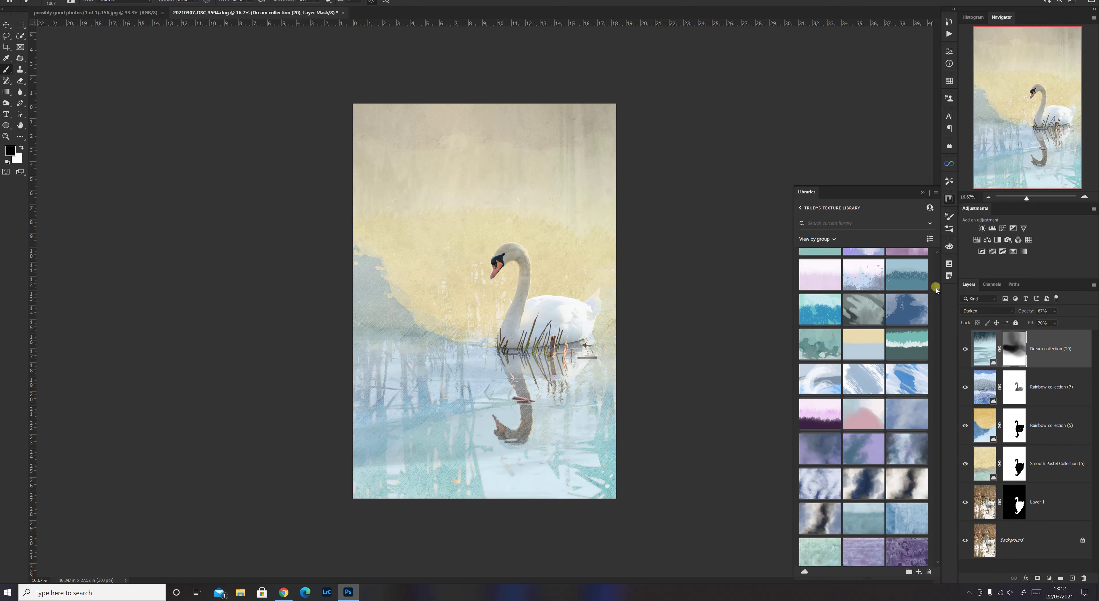
click(906, 312)
drag(905, 311, 460, 294)
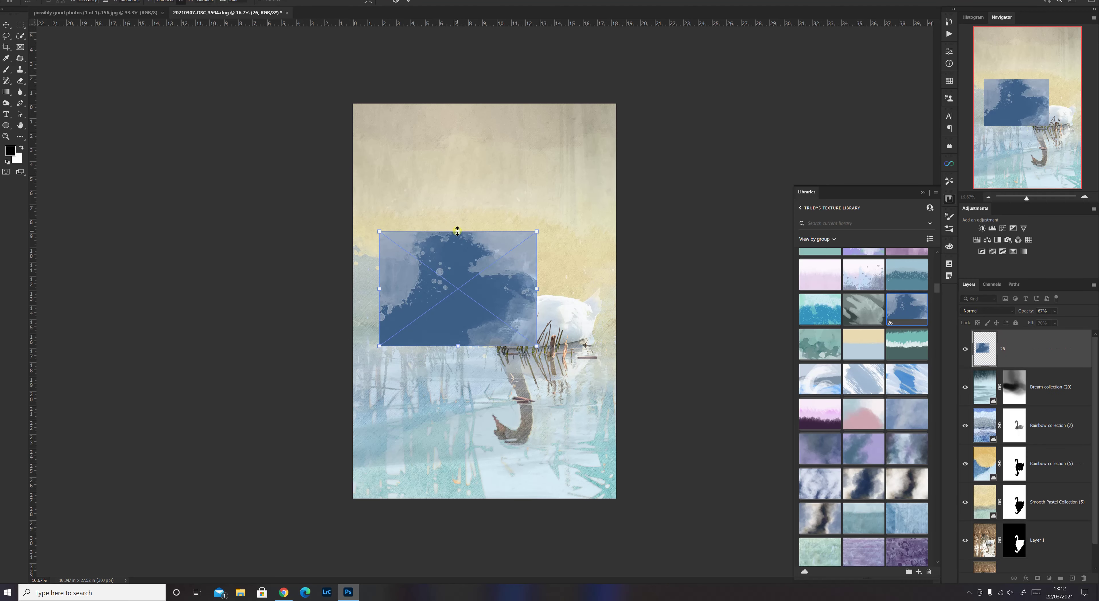
drag(457, 231, 480, 120)
drag(458, 364, 476, 498)
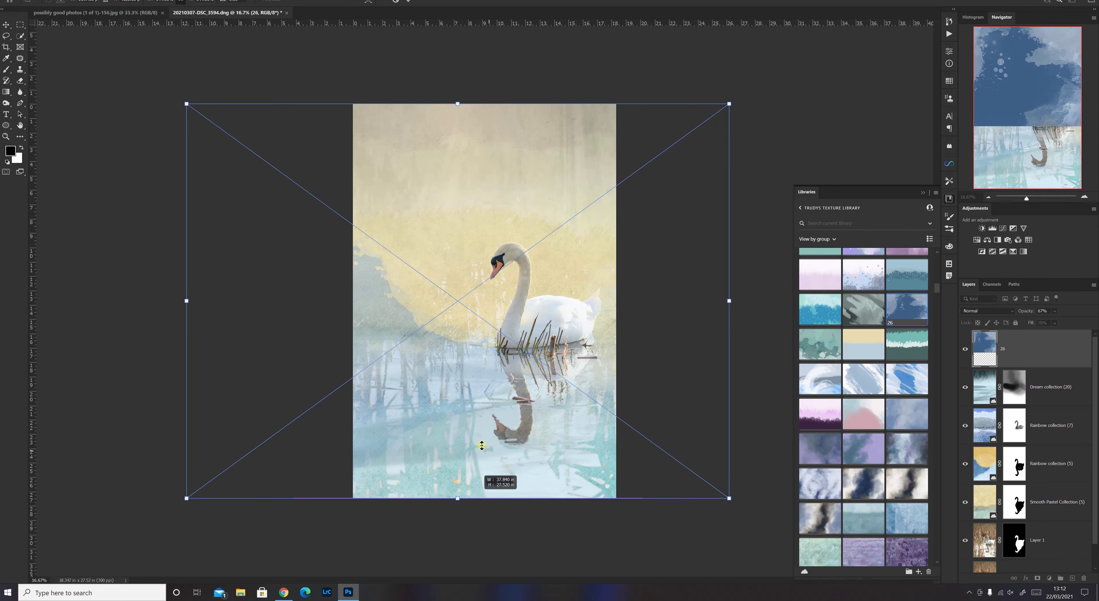
drag(475, 435, 475, 436)
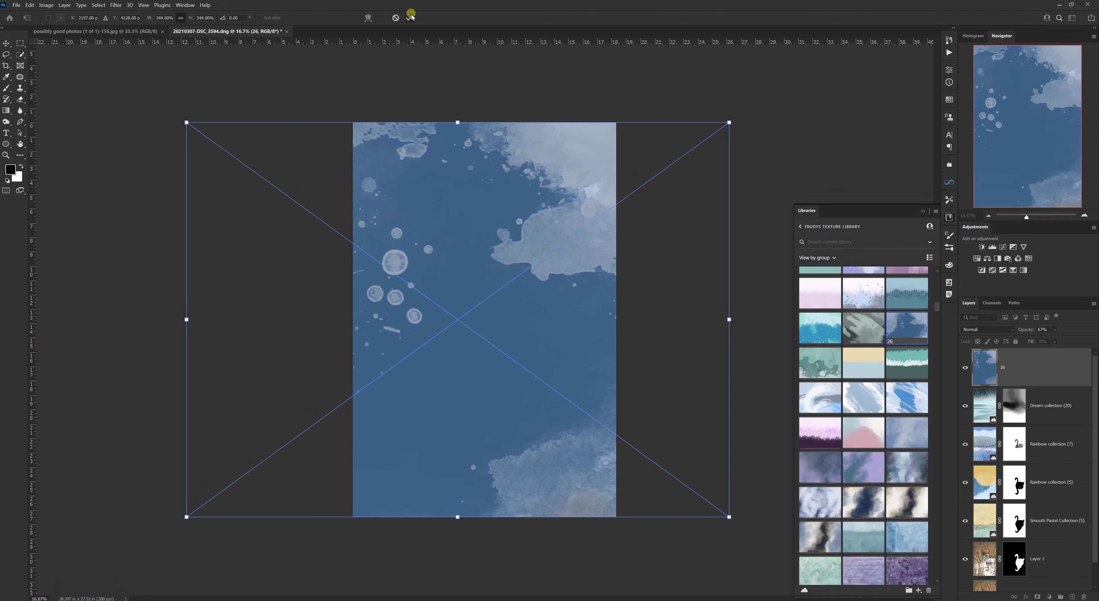
click(409, 17)
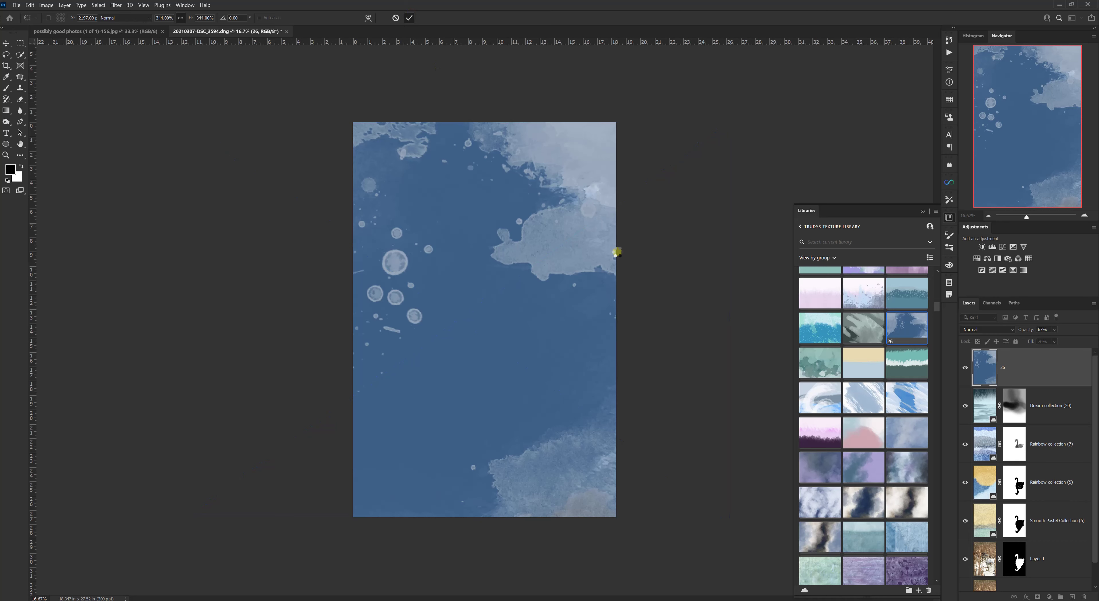
Step: Set the texture 26 layer to Overlay blend mode with 66% fill, and compare the image with and without it
click(987, 330)
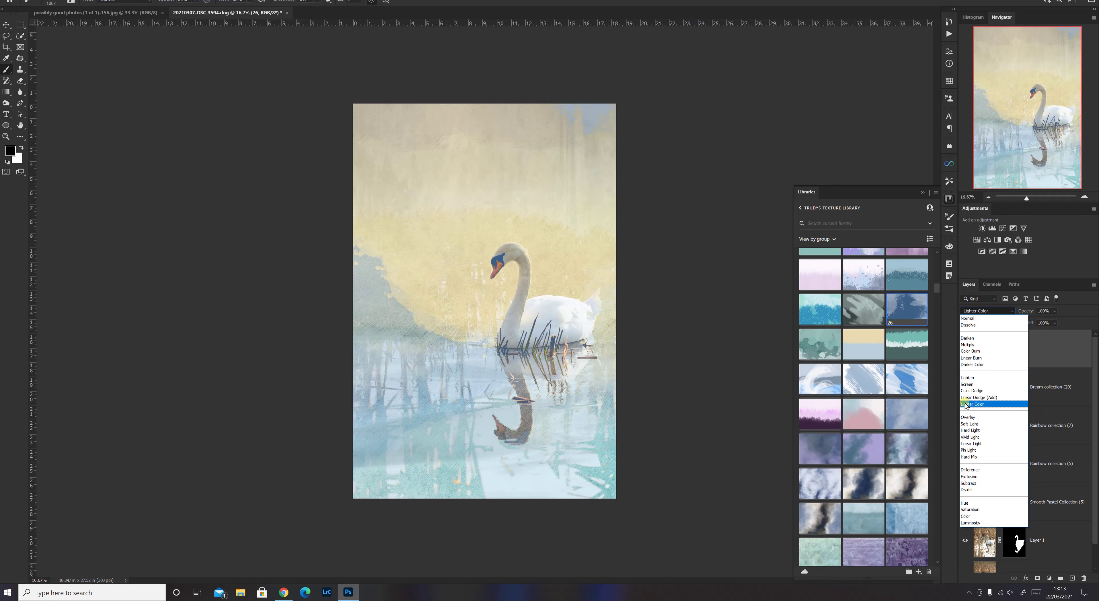
click(967, 418)
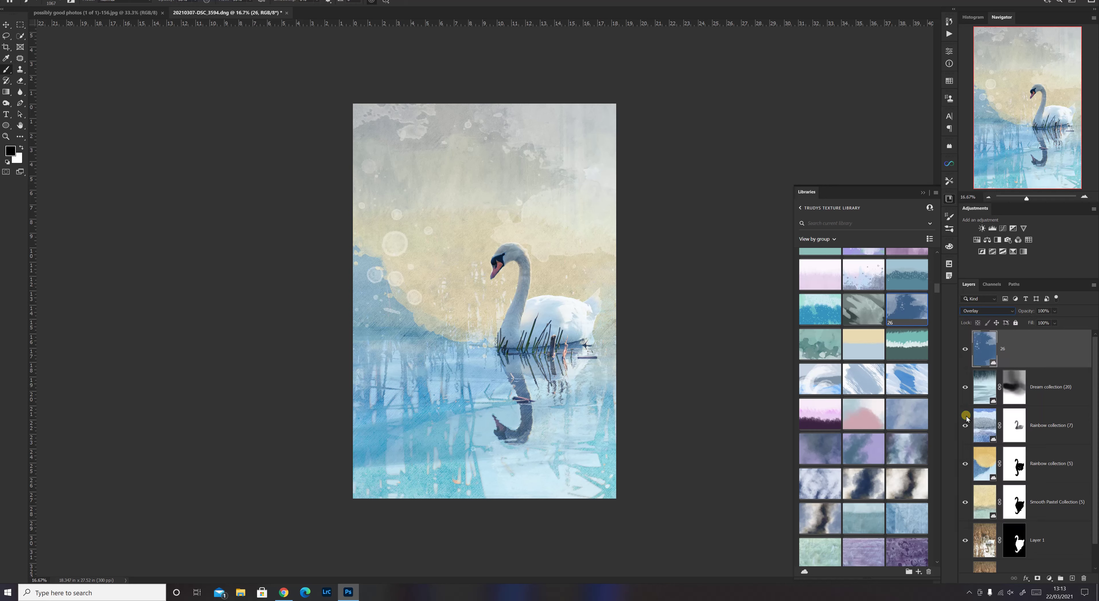
click(966, 350)
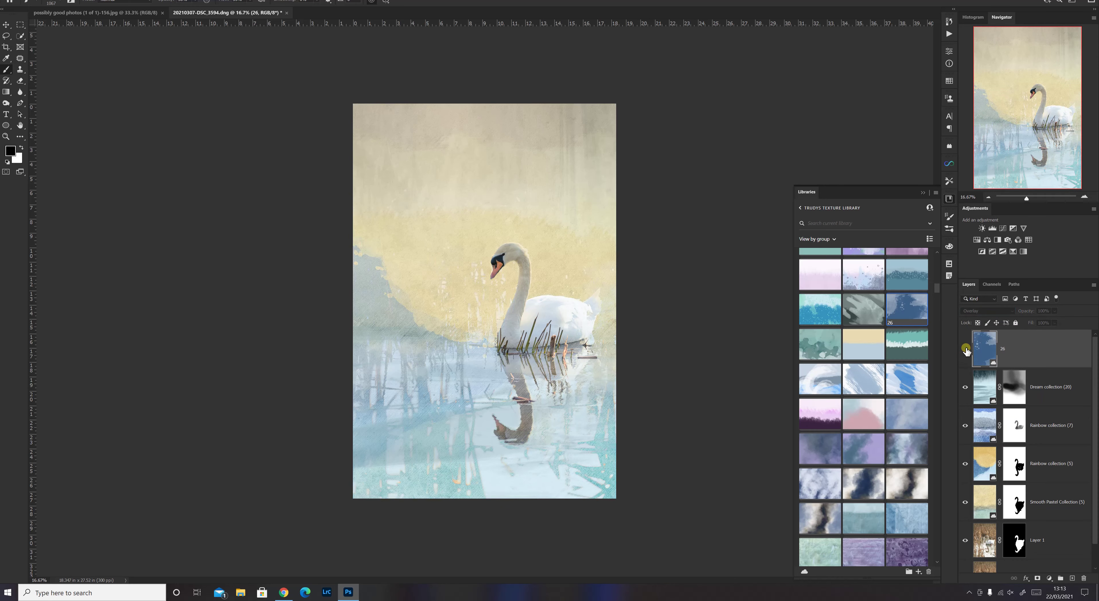
click(965, 349)
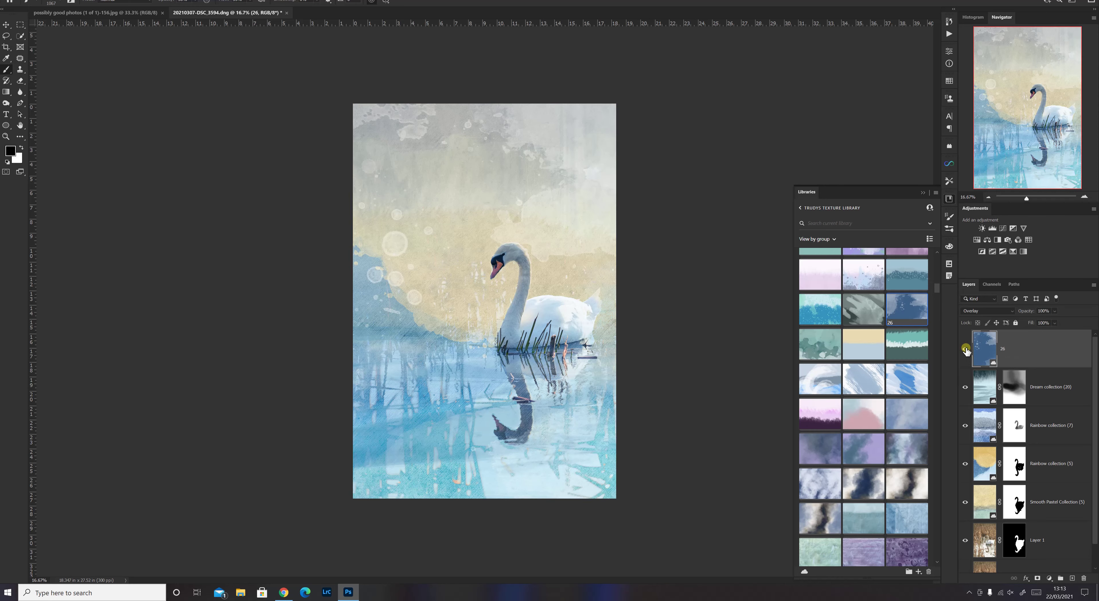
click(966, 349)
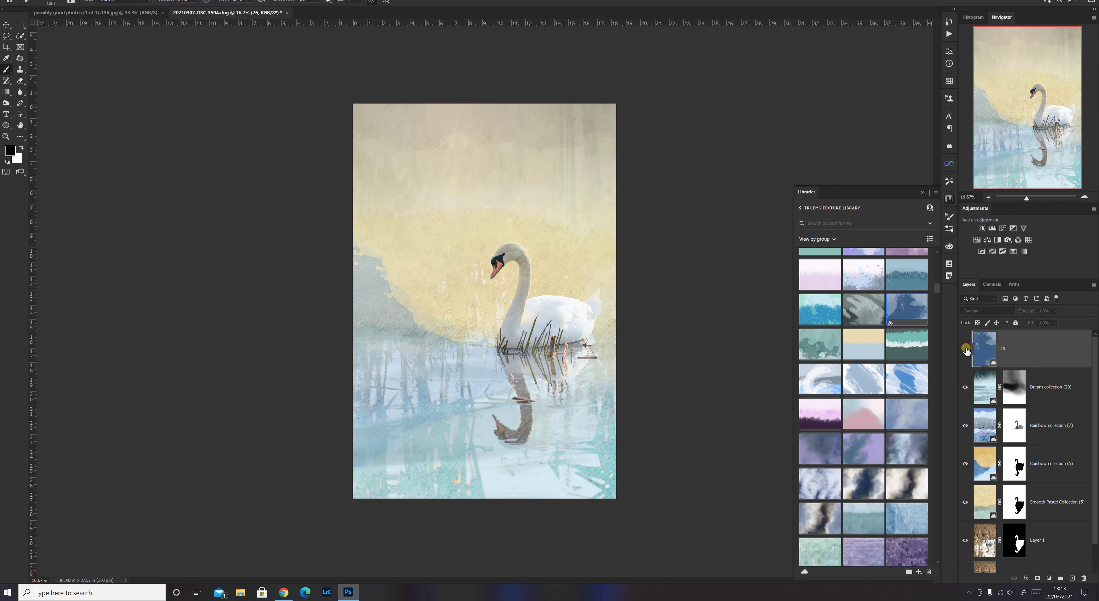
click(965, 350)
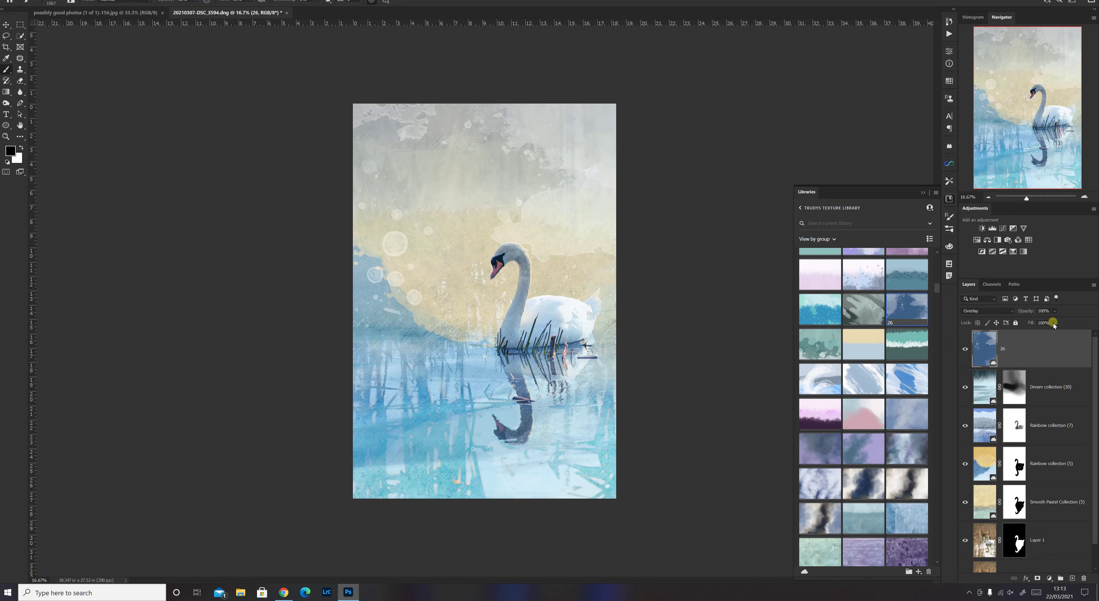
drag(1055, 324, 1057, 334)
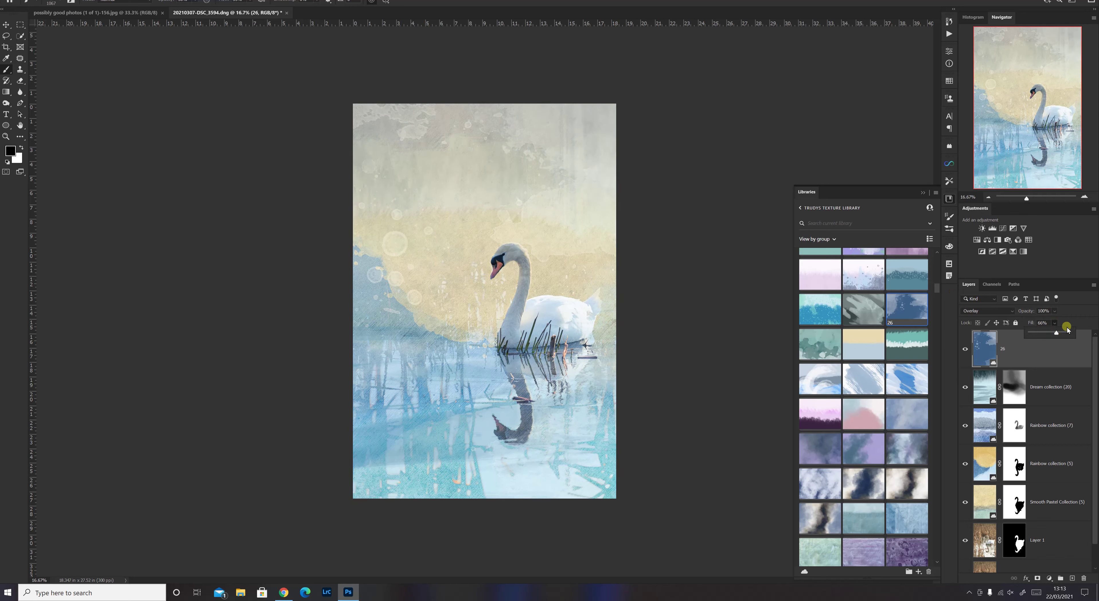
click(966, 350)
click(966, 350)
Step: Add a layer mask to texture 26 and paint black over the swan to remove the texture from it
click(1039, 580)
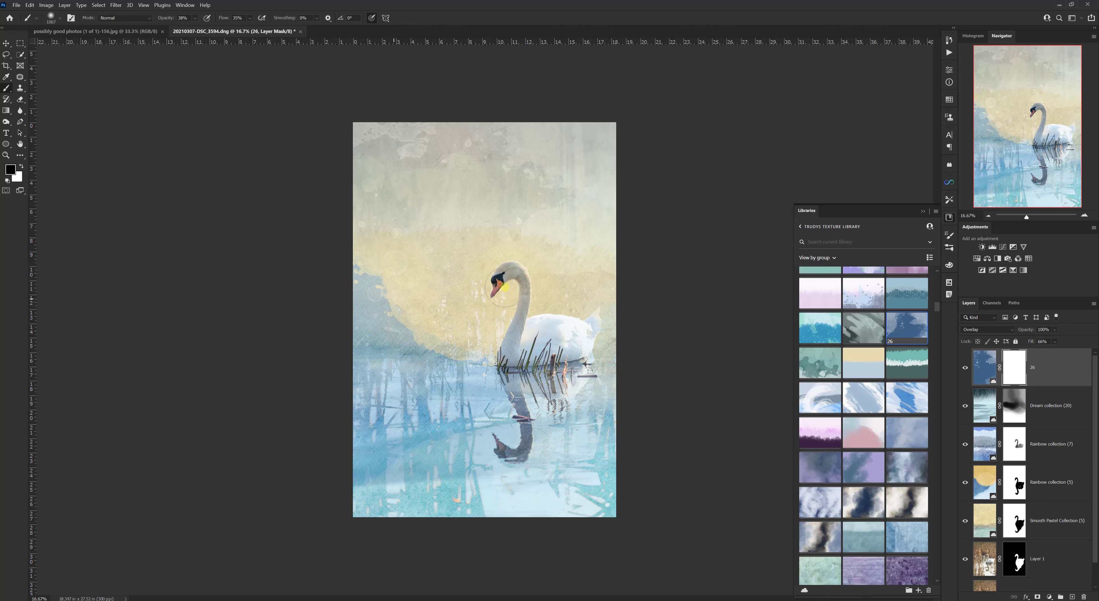
drag(569, 323, 574, 326)
Step: Merge all visible layers into one and duplicate the merged Background layer
click(1092, 304)
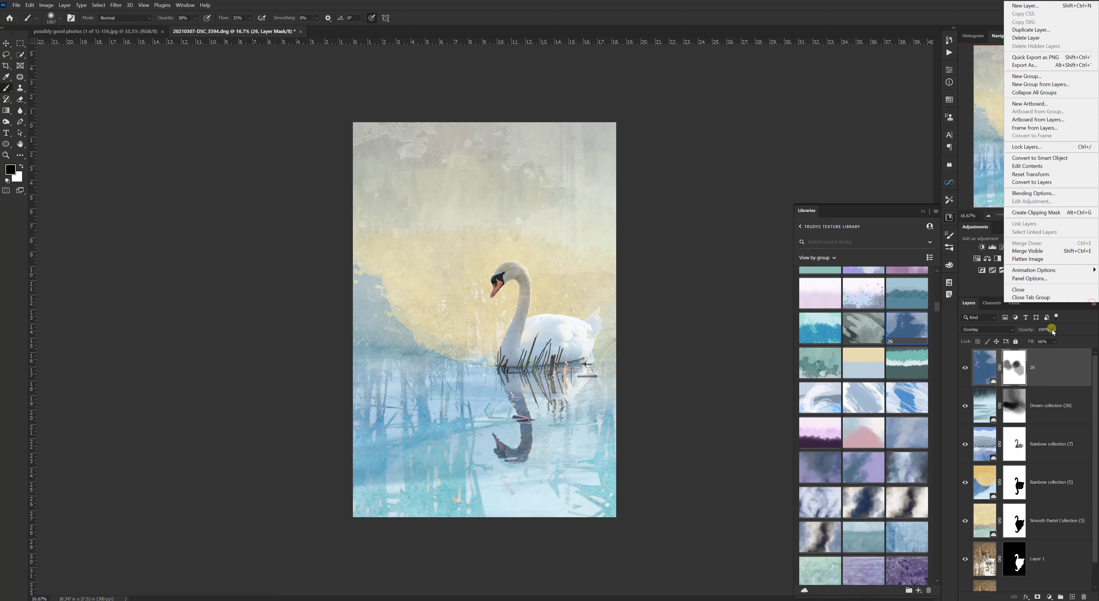
click(1041, 252)
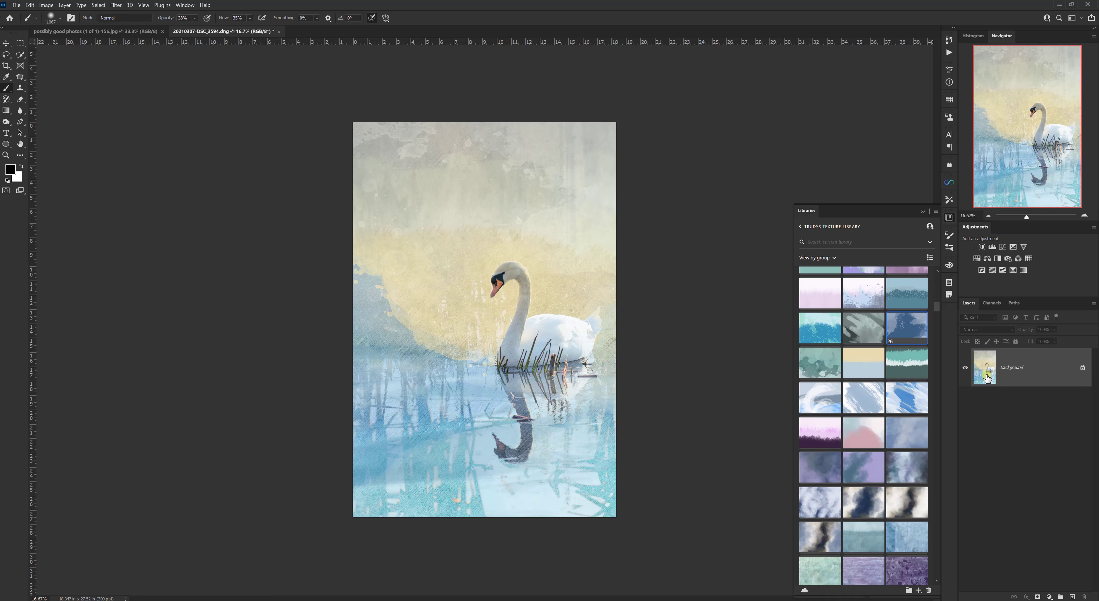
key(ctrl+j)
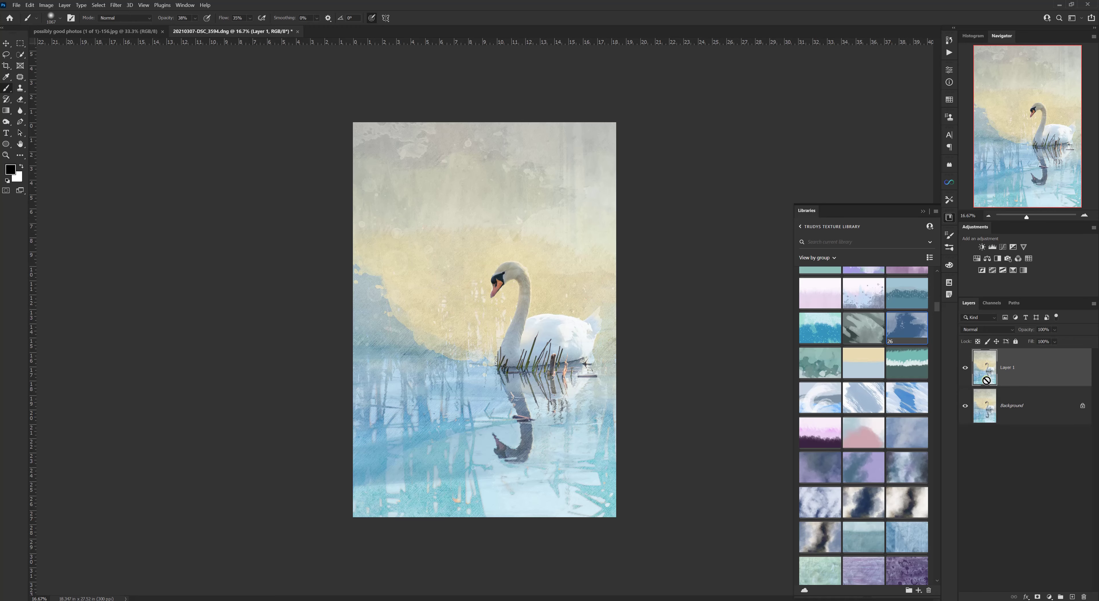
Step: Open the Filter Gallery for the duplicated layer and set its preview zoom to 25% to show the swan
click(119, 6)
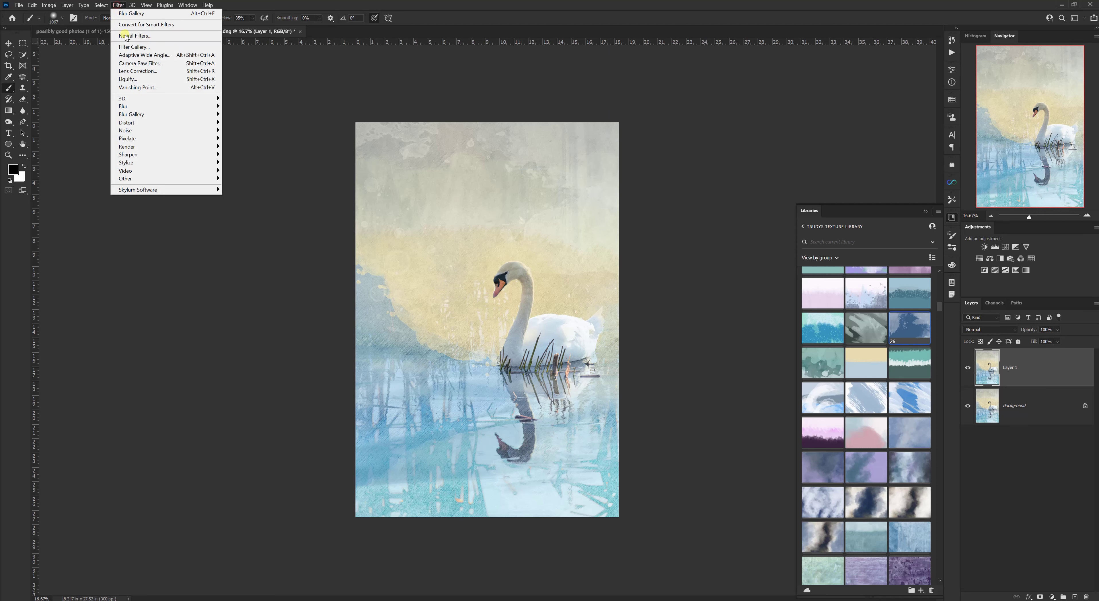
click(133, 48)
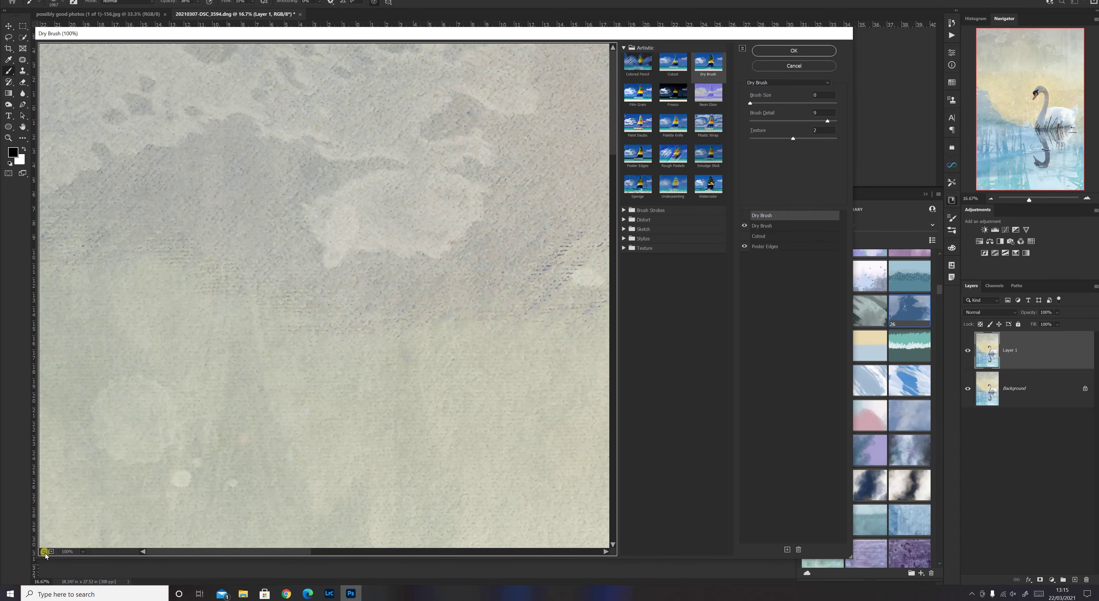
click(44, 551)
click(44, 552)
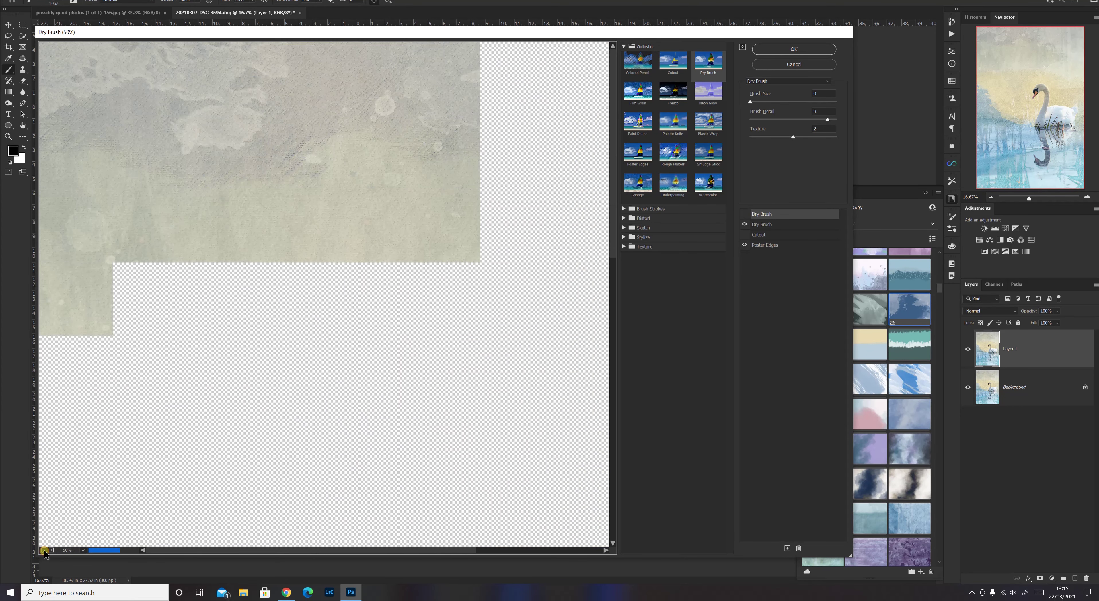
click(44, 552)
click(44, 552)
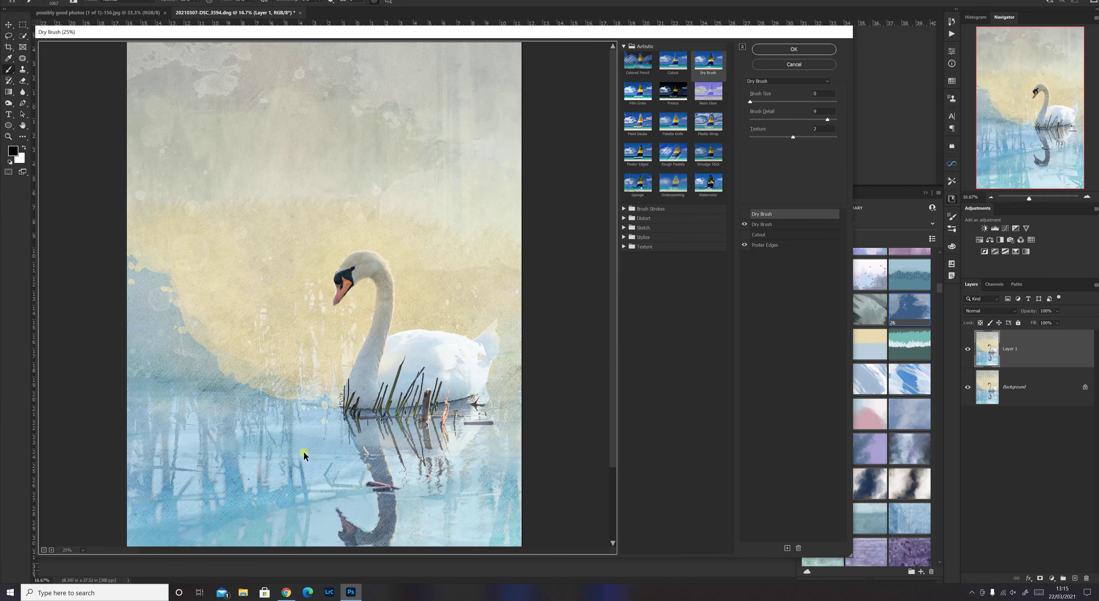
click(44, 550)
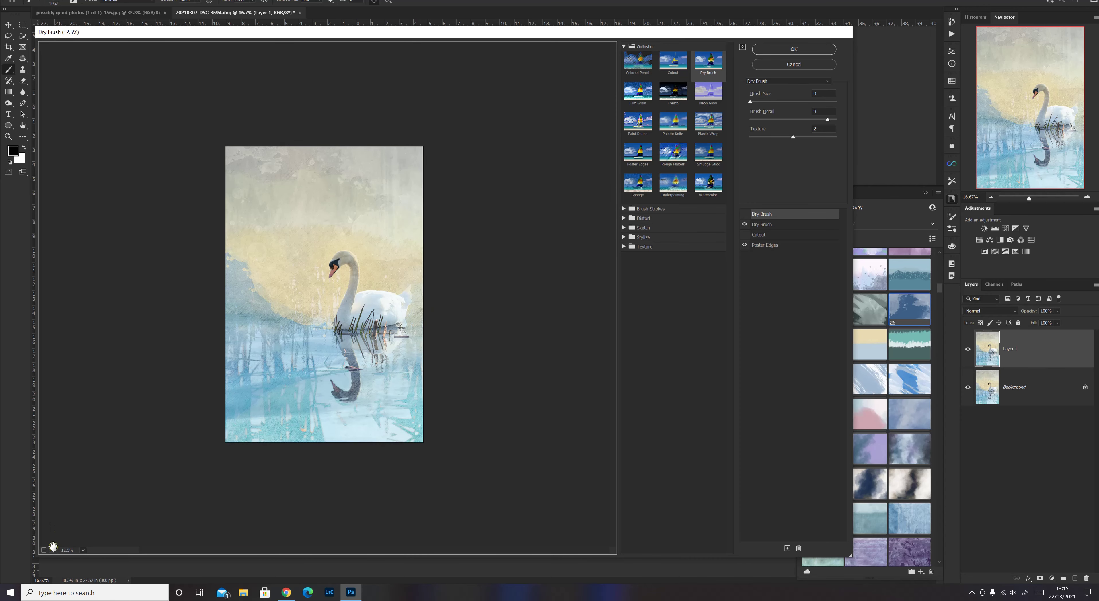
click(51, 550)
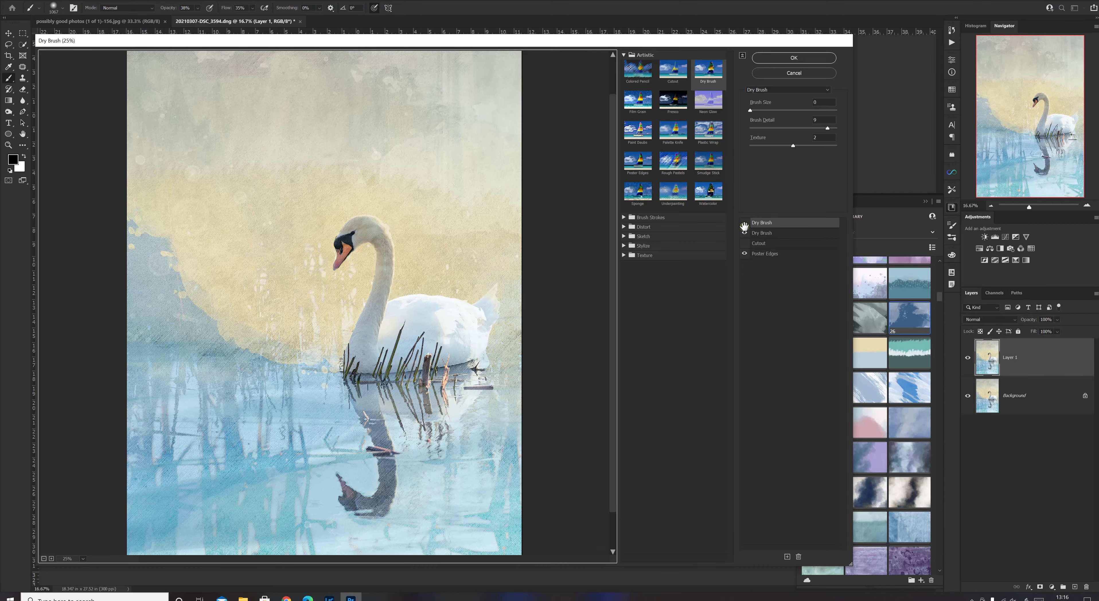
Step: Check the stacked Dry Brush and Poster Edges effects and hide the two that are visible
click(751, 205)
click(768, 234)
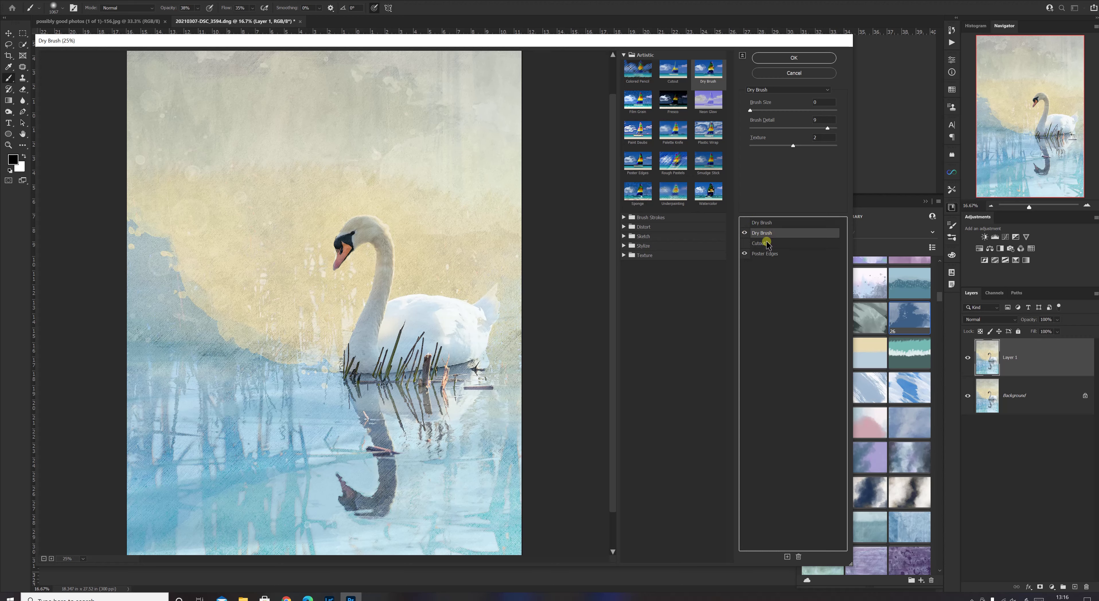
click(764, 254)
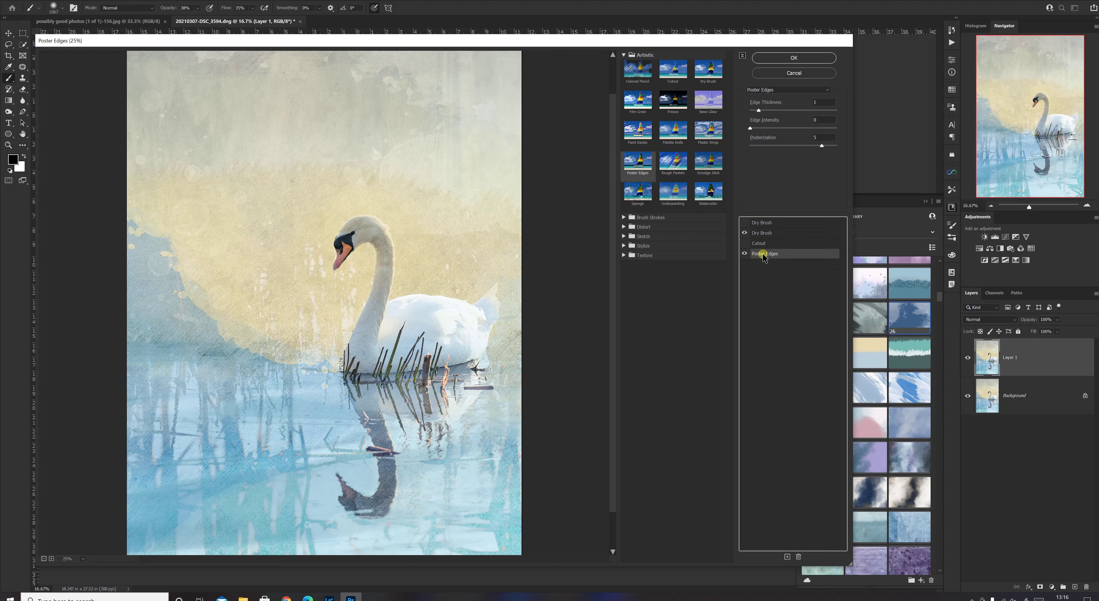
click(744, 254)
click(745, 234)
Step: Try the Watercolor effect in place of Poster Edges with Brush Detail 2, comparing Texture 3 with Texture 1
click(705, 194)
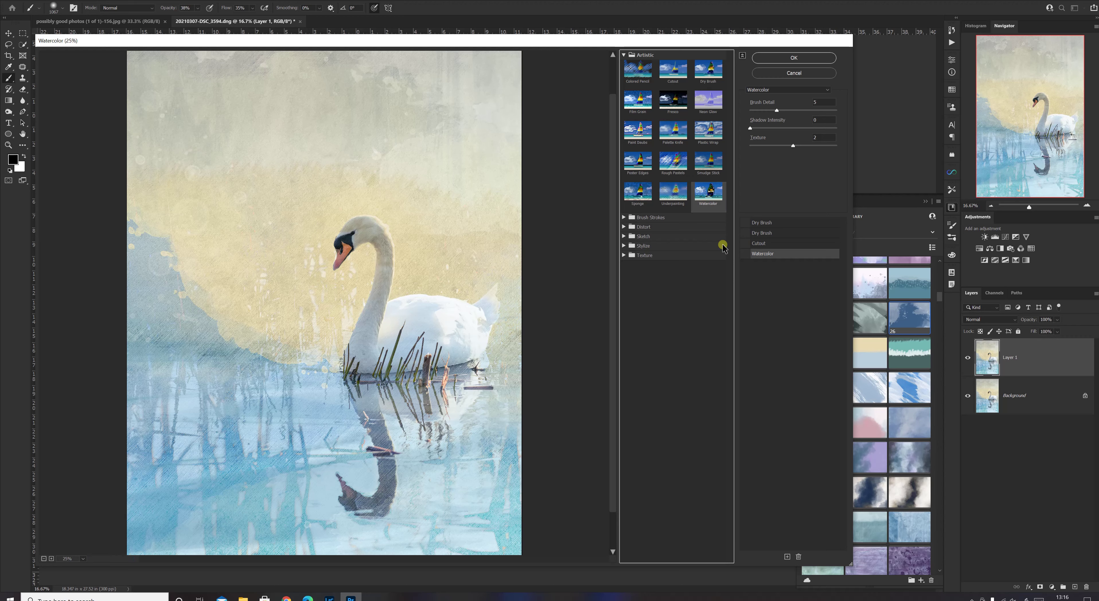
click(746, 254)
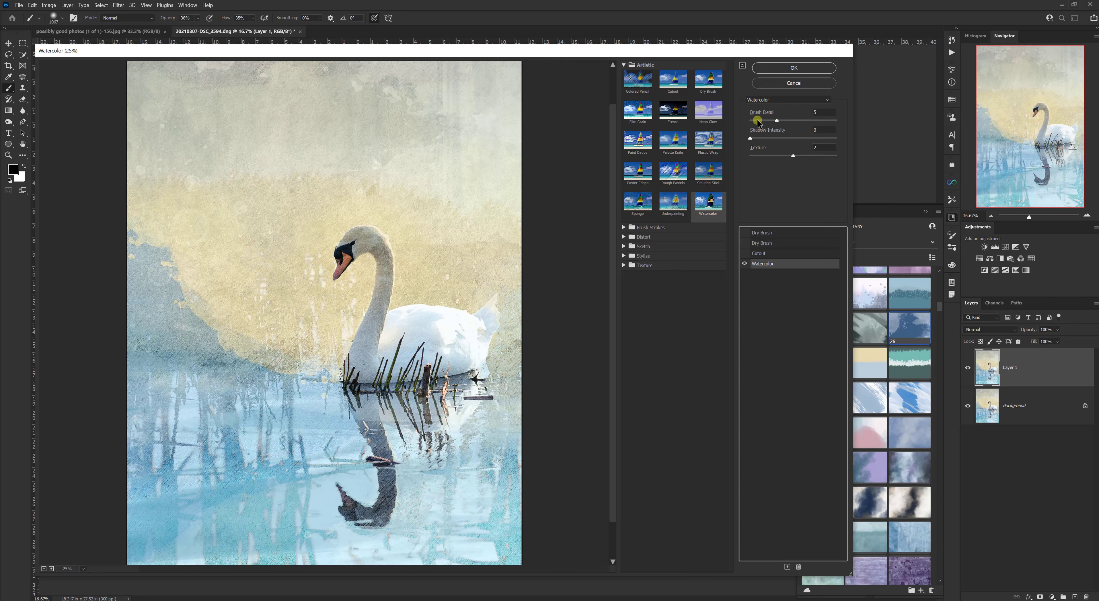
click(756, 157)
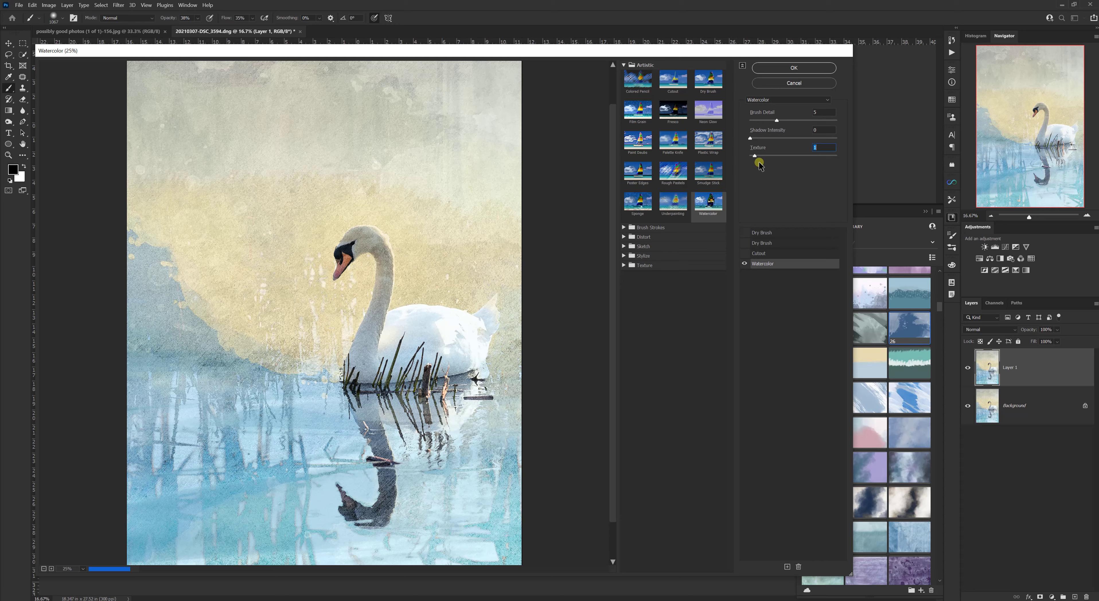
click(754, 121)
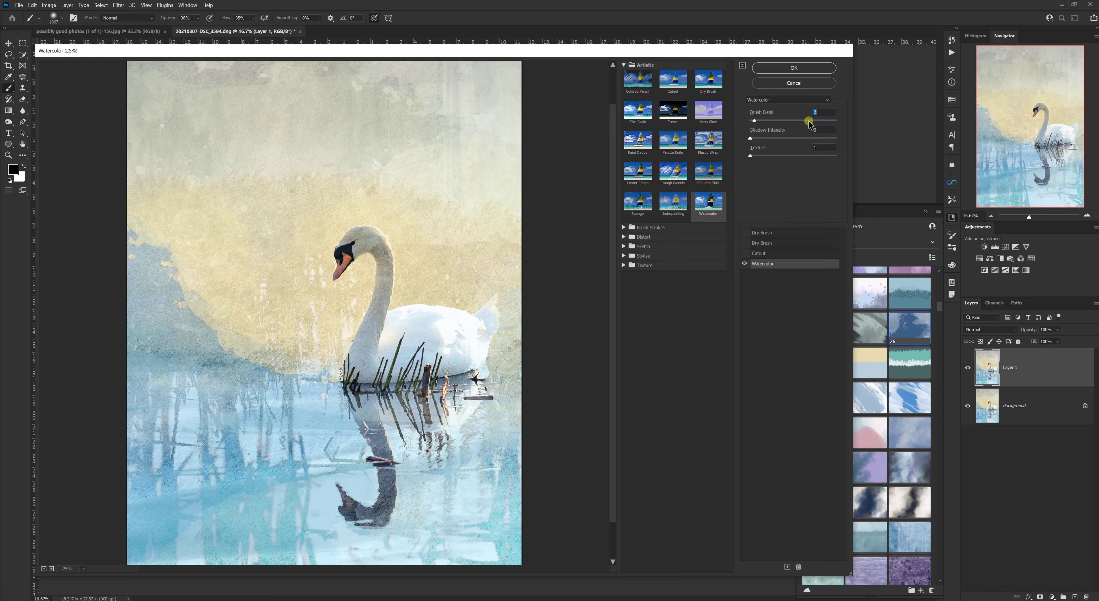
click(815, 156)
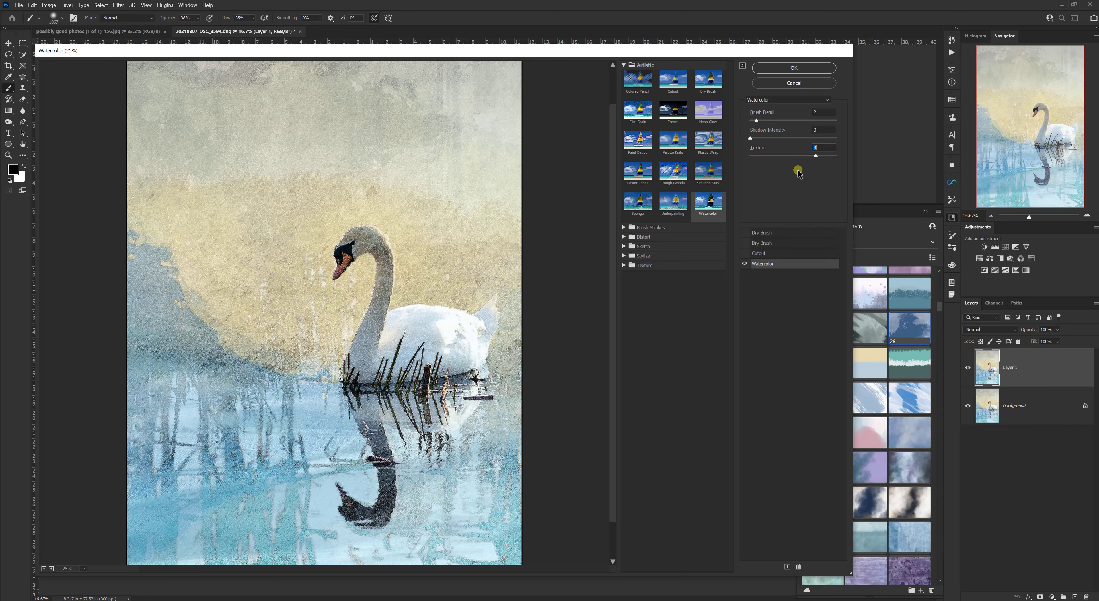
click(751, 156)
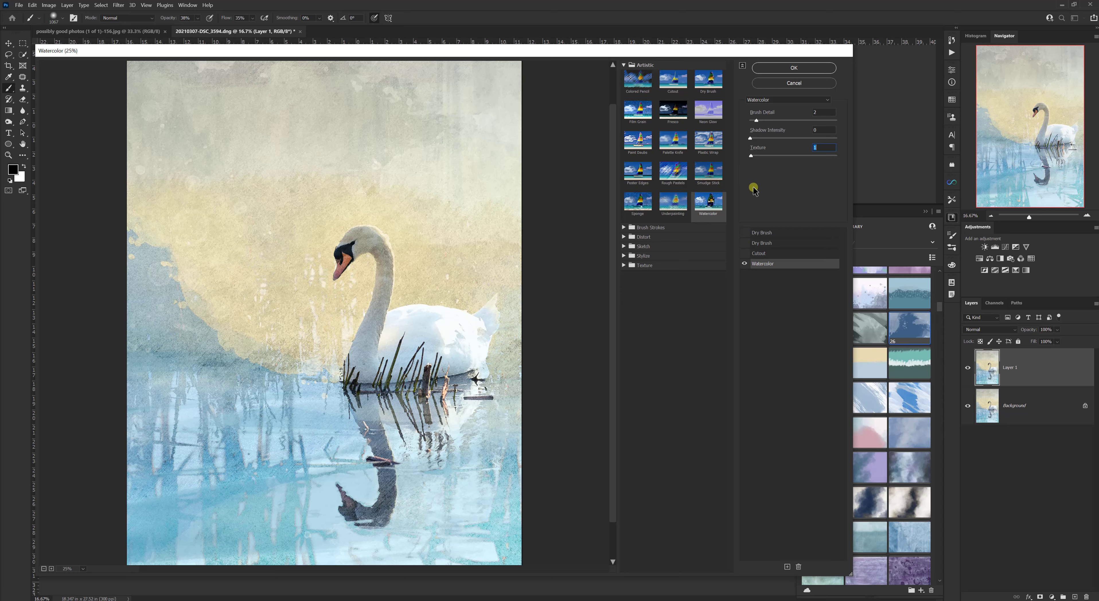
Step: Switch the active effect to Dry Brush with Brush Size 6, Brush Detail 0 and Texture 3
click(709, 83)
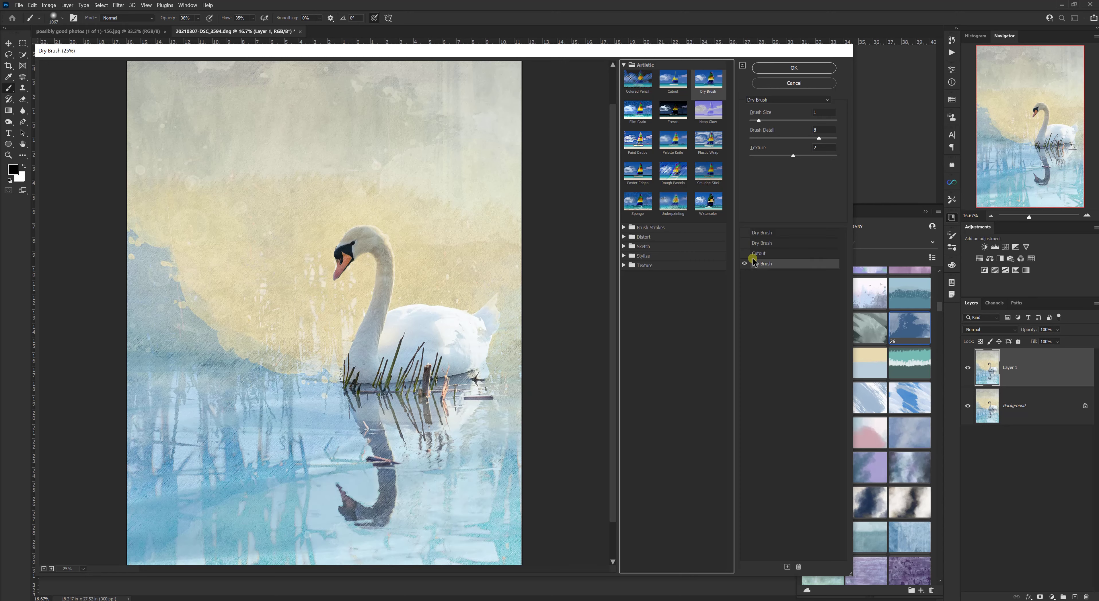
click(757, 156)
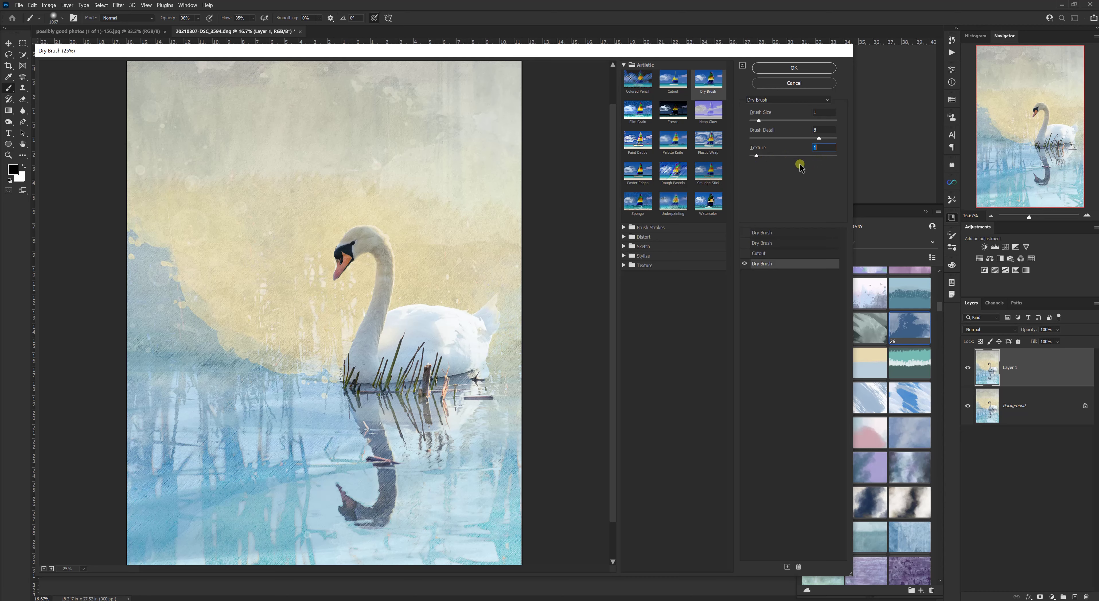
drag(773, 124, 803, 123)
click(755, 139)
drag(751, 155, 786, 157)
drag(808, 159, 827, 162)
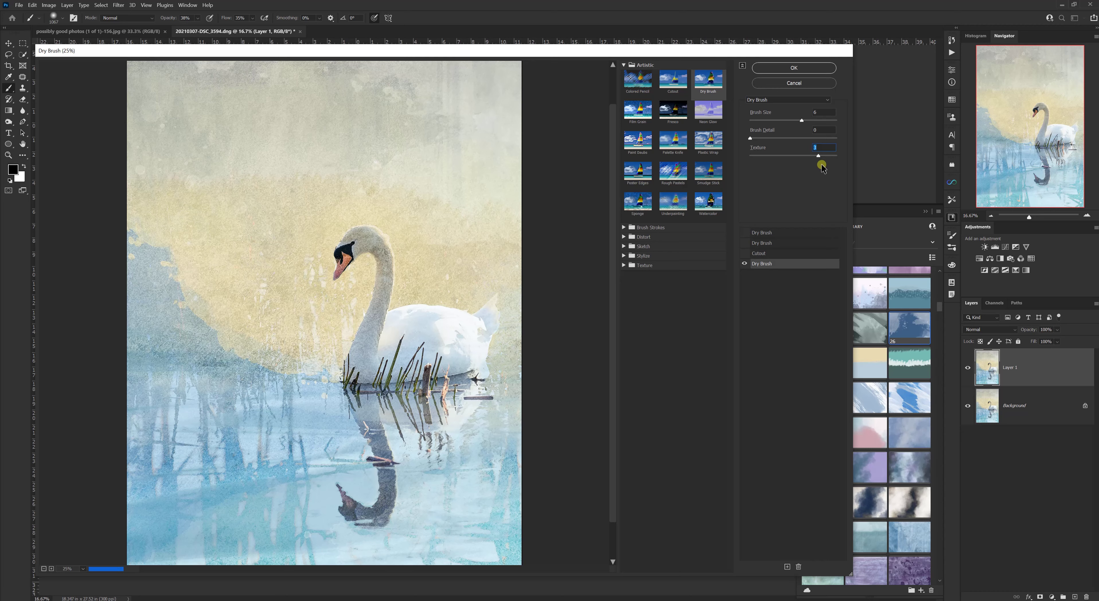
Step: Set the Dry Brush Texture to 2, compare large and small brush sizes, and apply the filter with a small Brush Size
click(780, 156)
drag(801, 121, 831, 121)
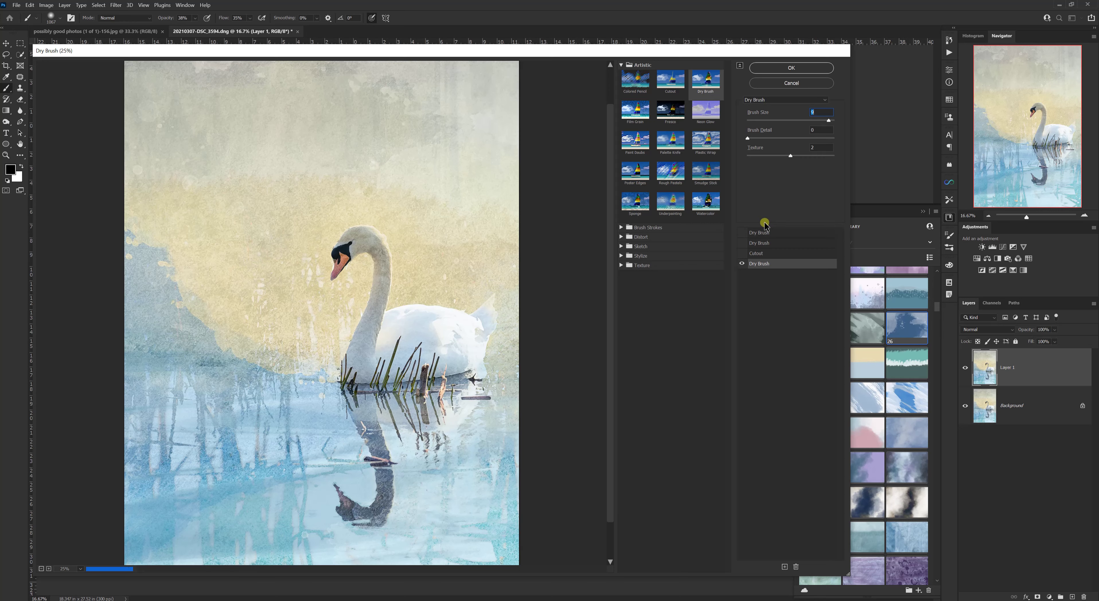
click(750, 120)
click(757, 121)
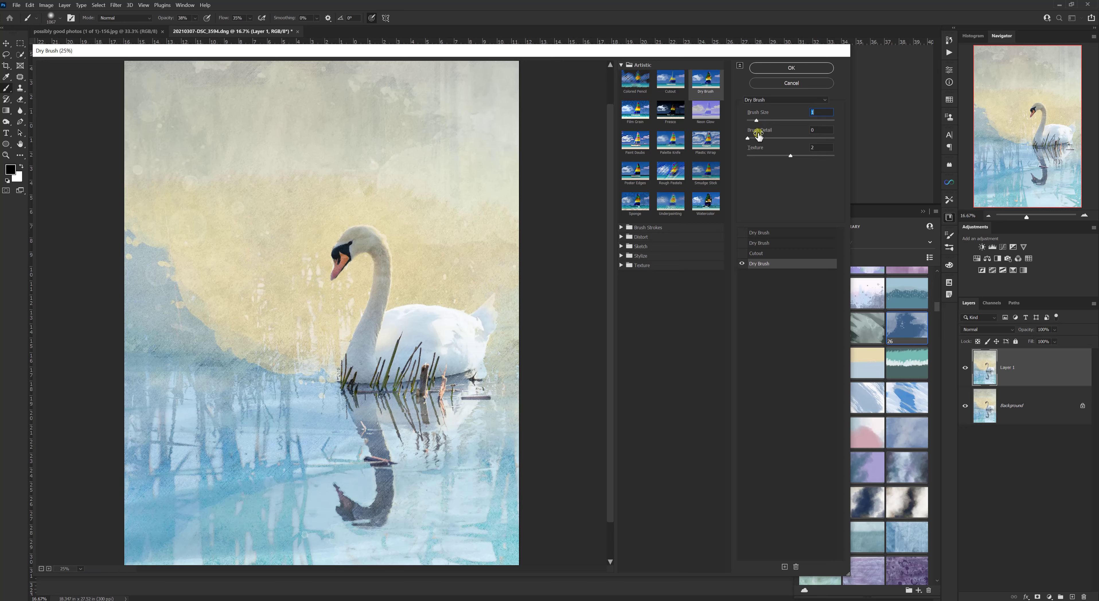
click(763, 121)
click(791, 69)
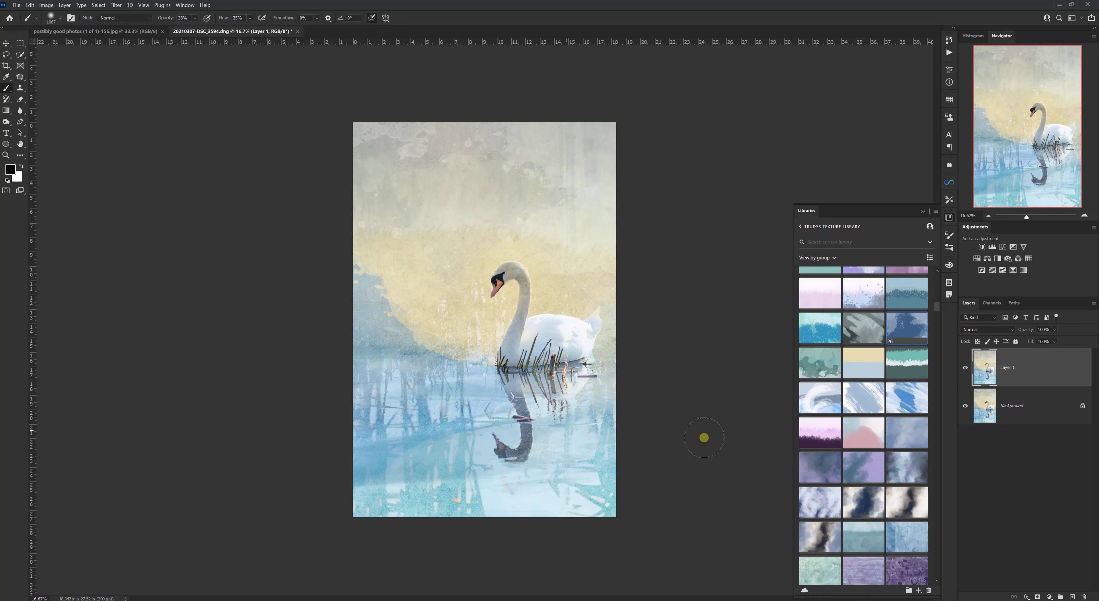
Step: Browse the texture library's collections, from shades of blue, Aztec and pastel paint through Expressions, Concrete and vibrant to Colourful watercolour, for another texture
scroll(848, 384, down, 6)
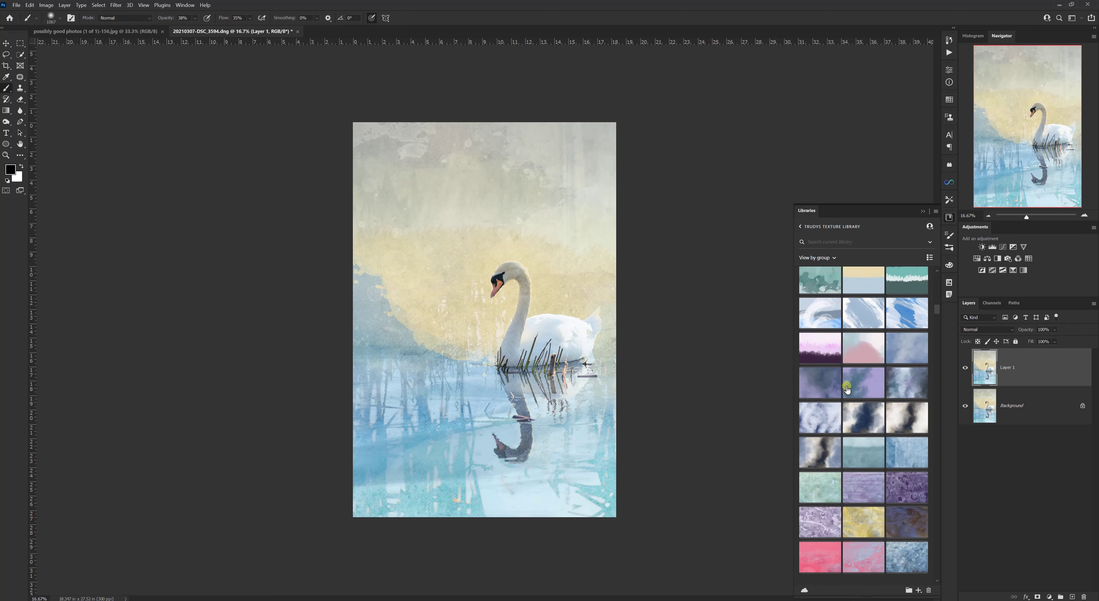
scroll(866, 391, down, 4)
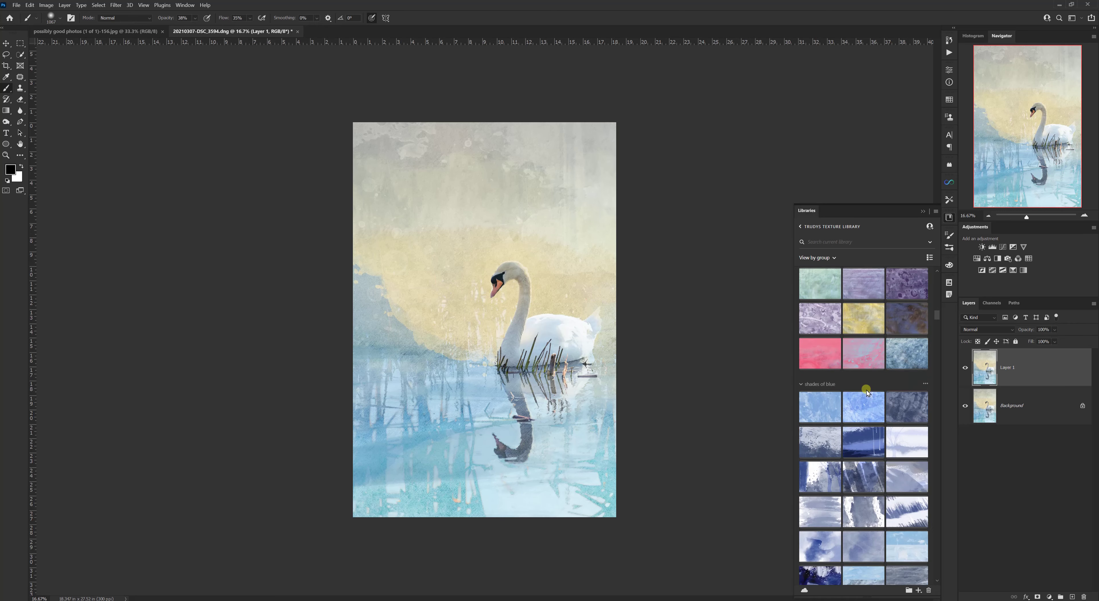
scroll(867, 392, down, 8)
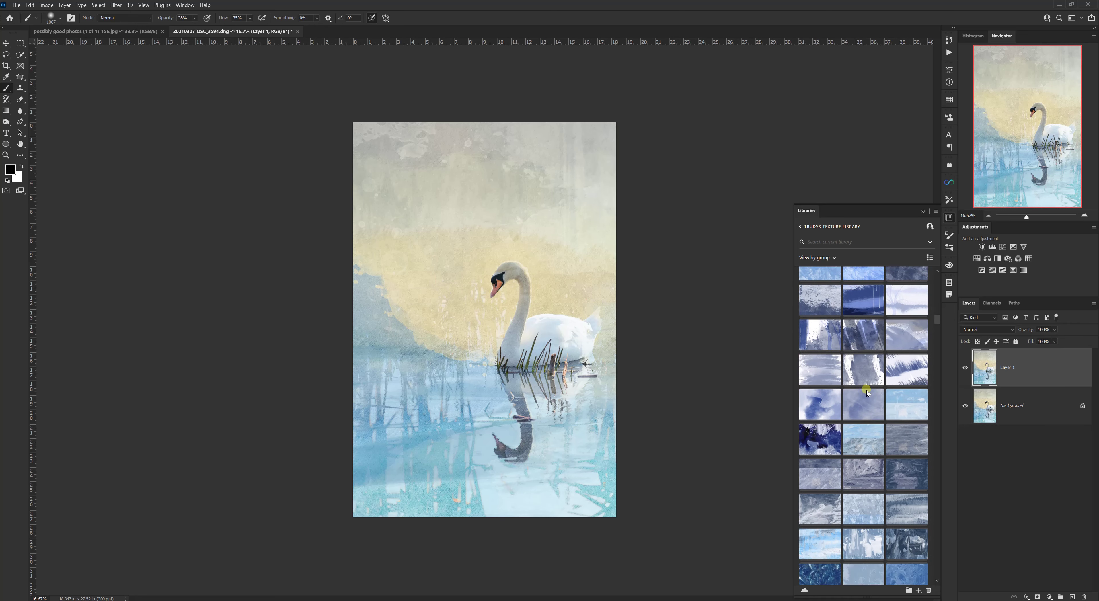
scroll(867, 392, down, 4)
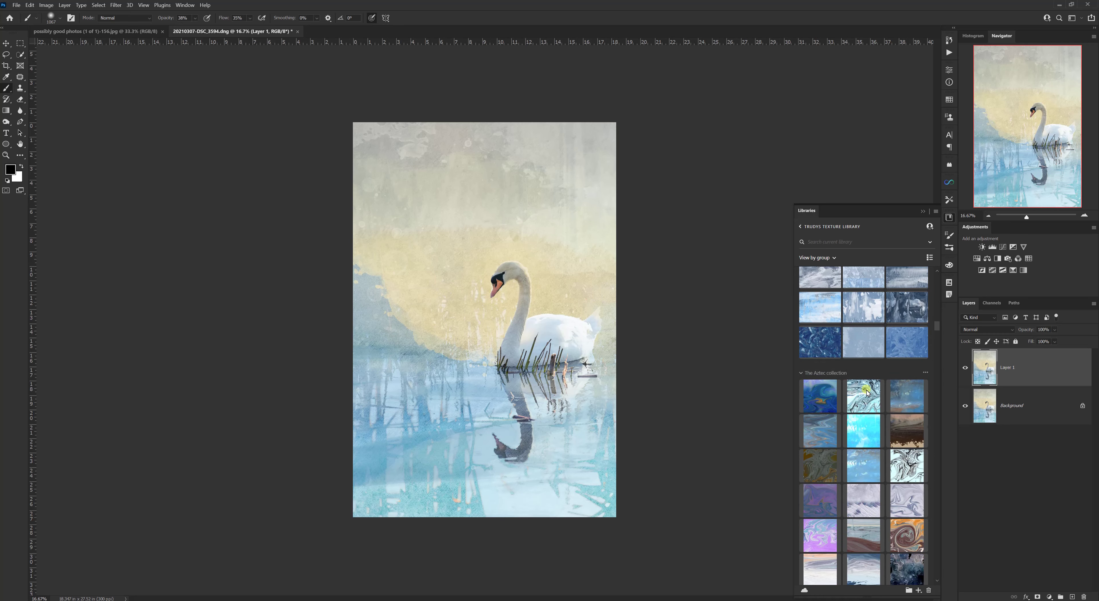
scroll(867, 392, down, 2)
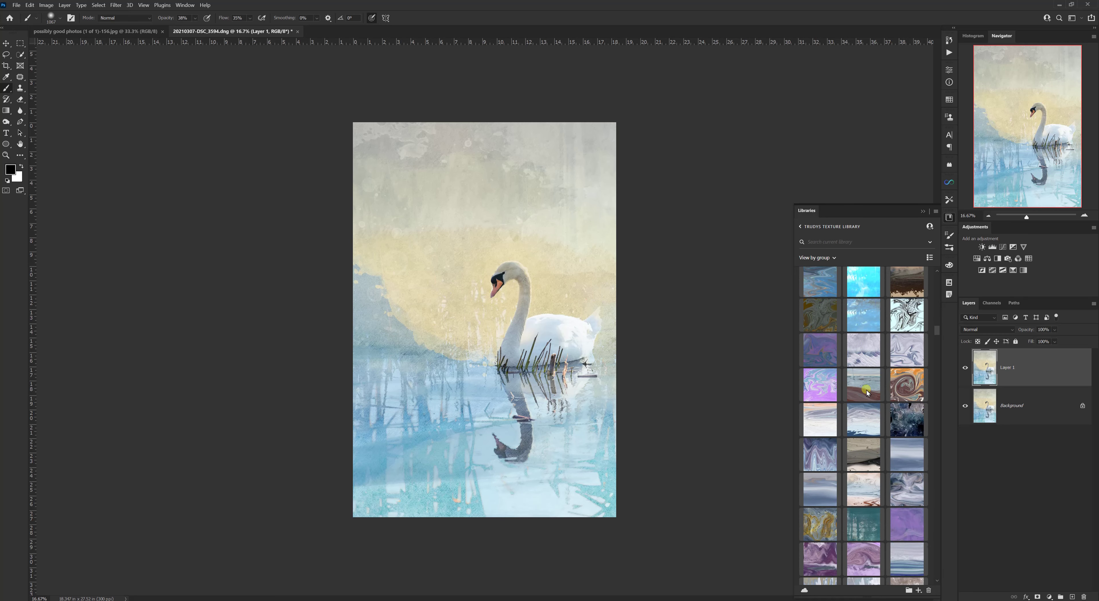
scroll(867, 392, down, 4)
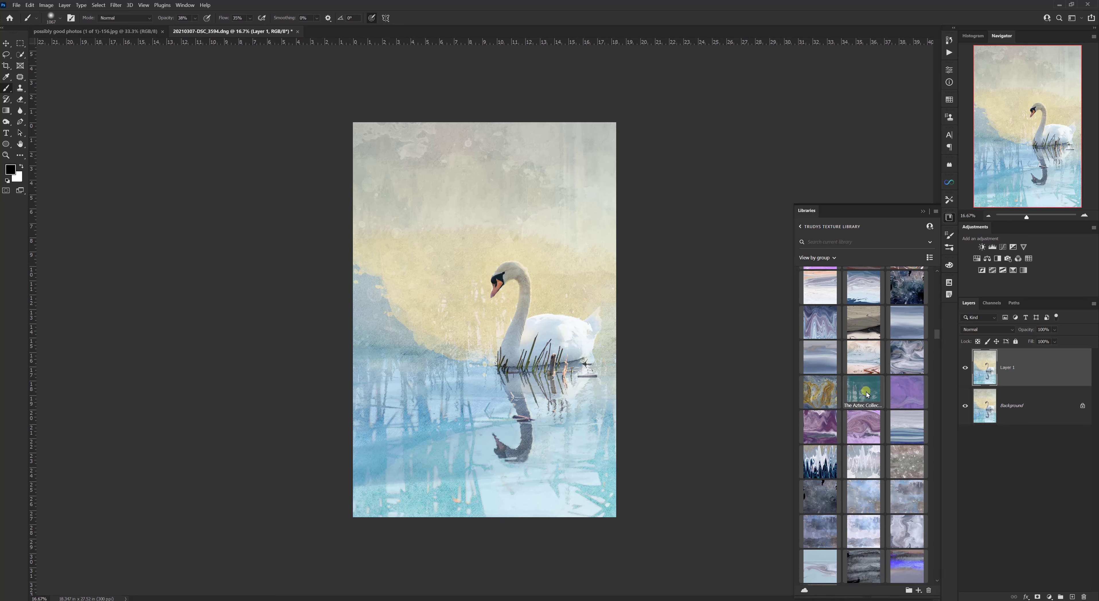
scroll(866, 394, down, 1)
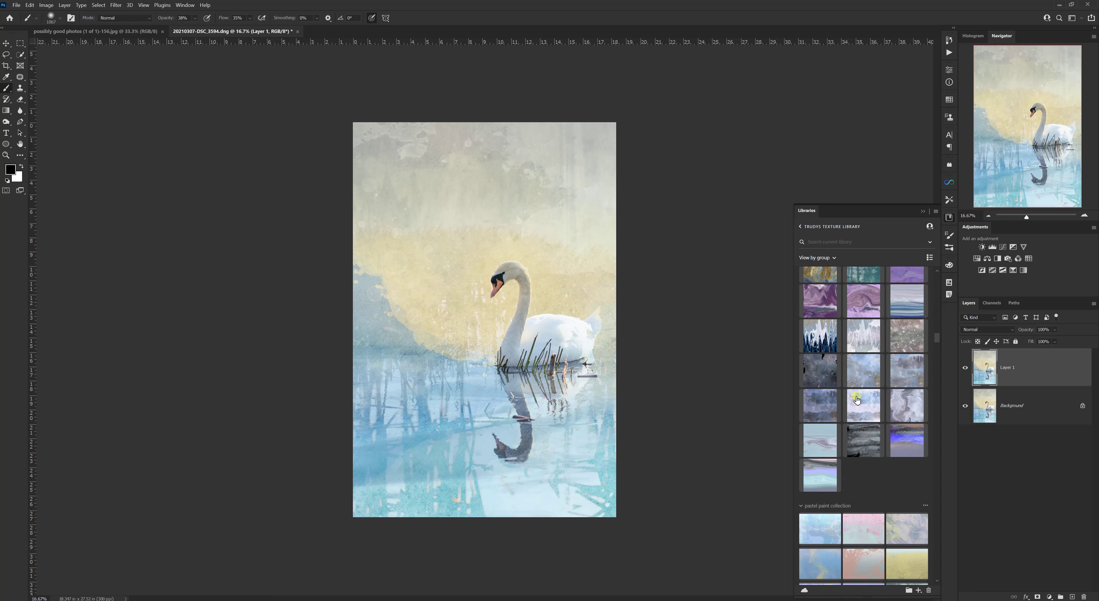
scroll(857, 400, down, 1)
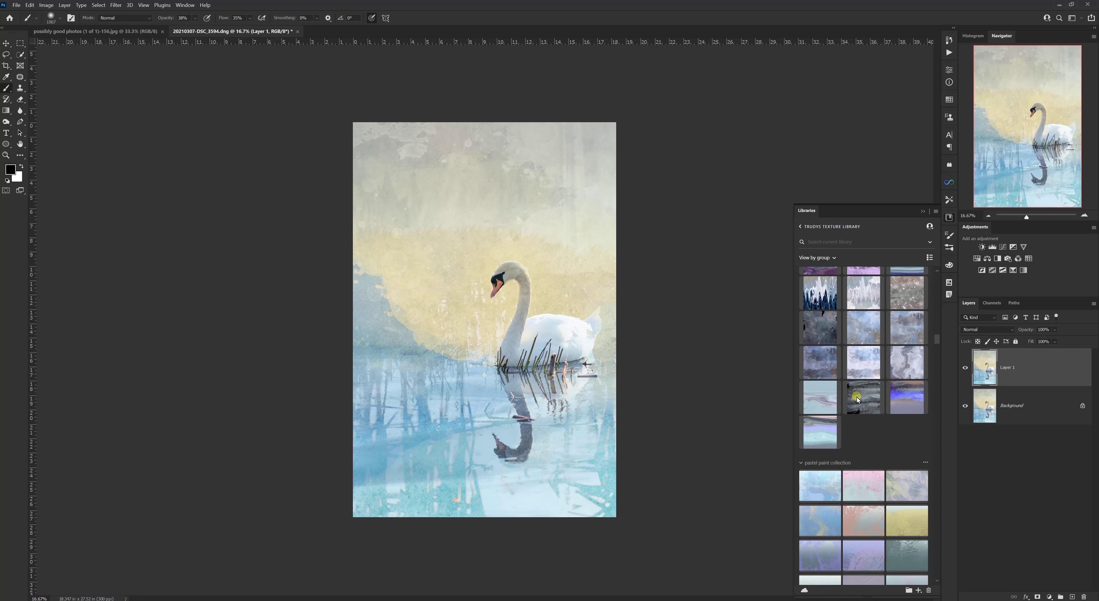
scroll(857, 400, down, 4)
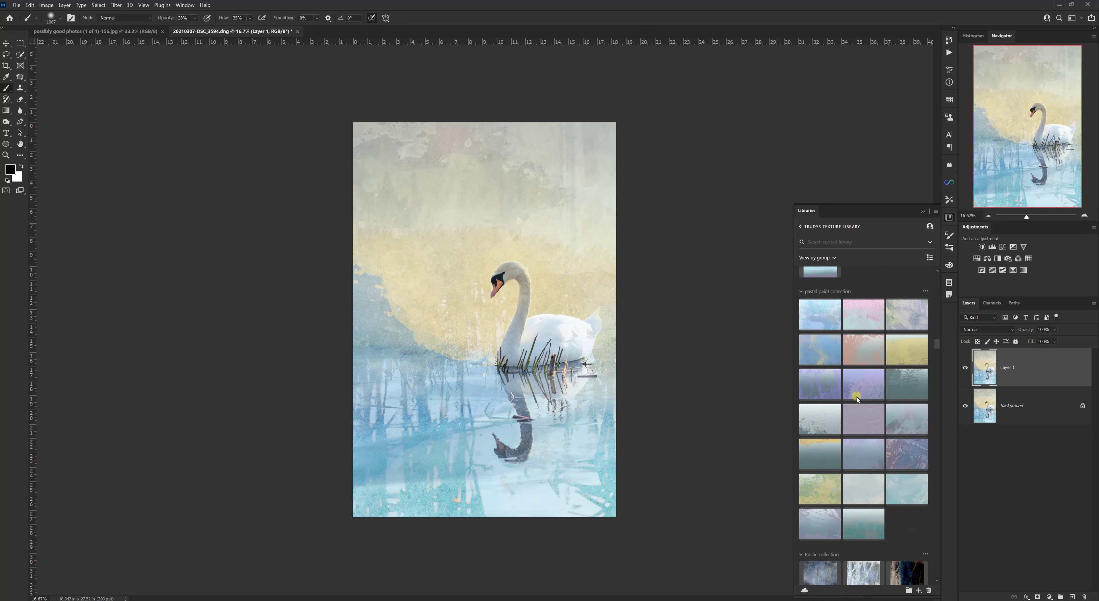
scroll(857, 400, down, 8)
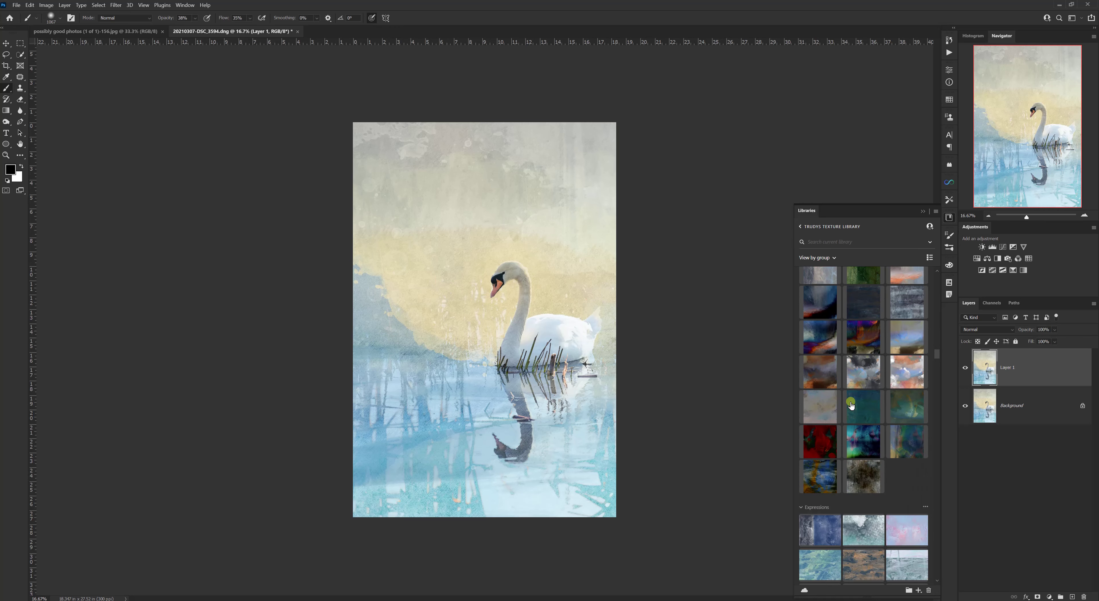
scroll(851, 405, down, 3)
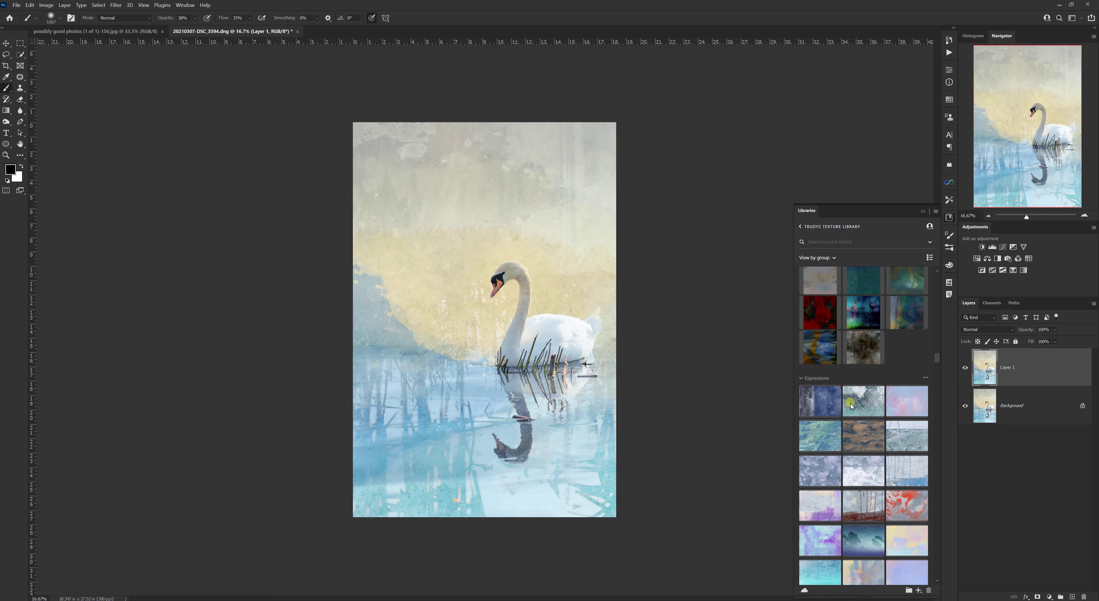
scroll(851, 406, down, 2)
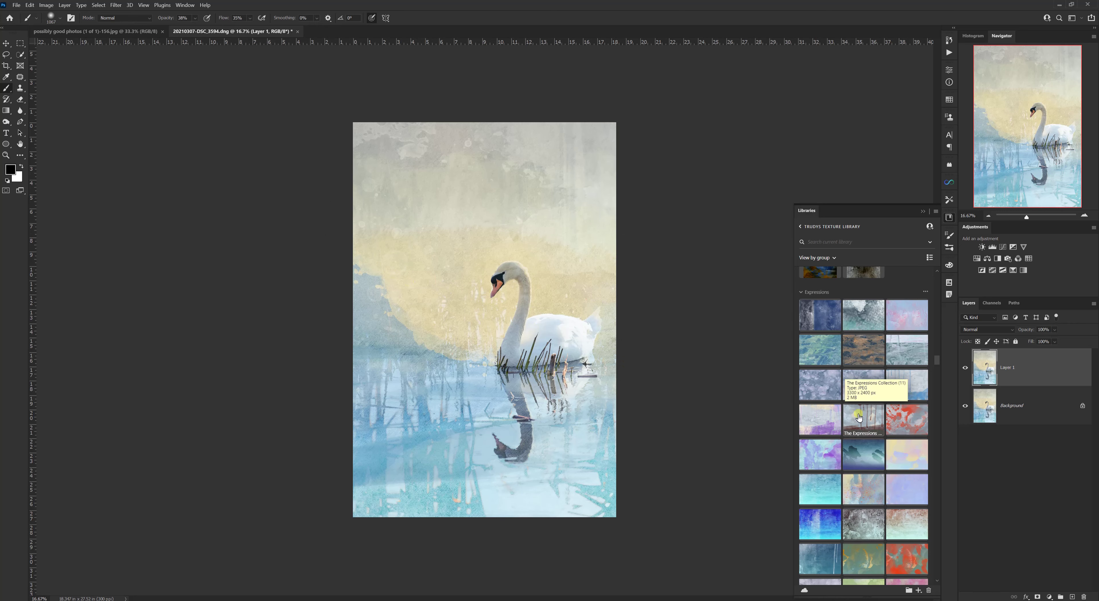
scroll(859, 417, down, 1)
scroll(881, 416, down, 1)
scroll(867, 427, down, 1)
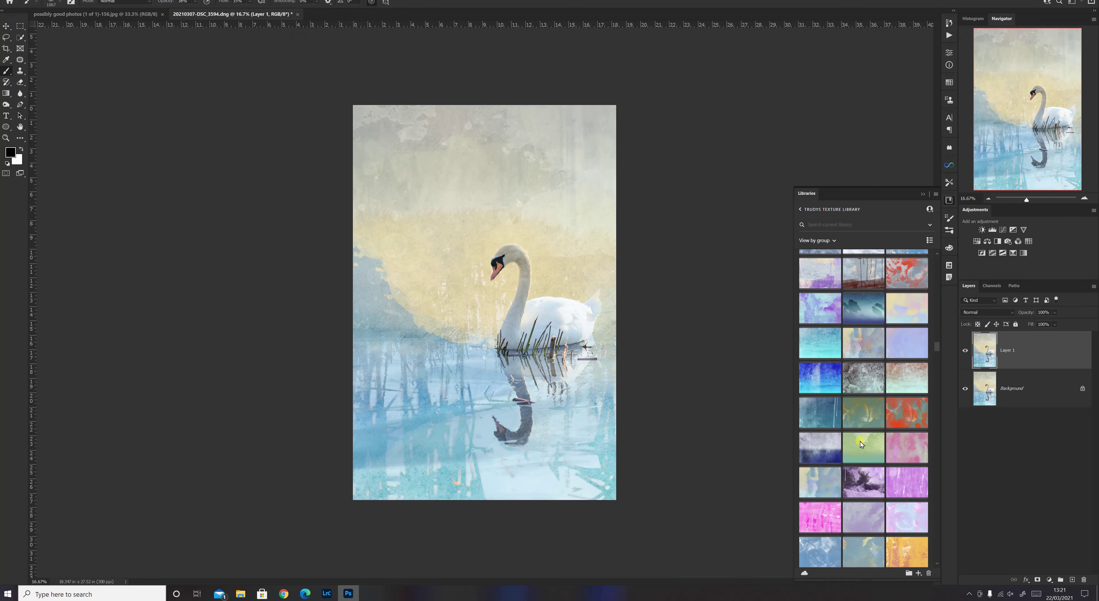
scroll(849, 436, down, 3)
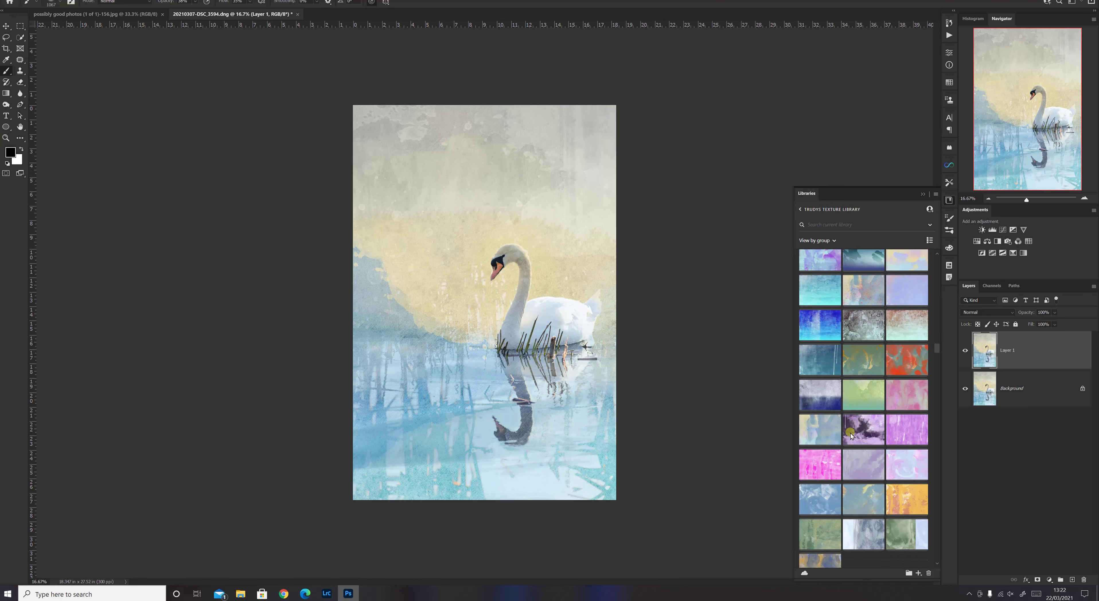
scroll(851, 434, down, 8)
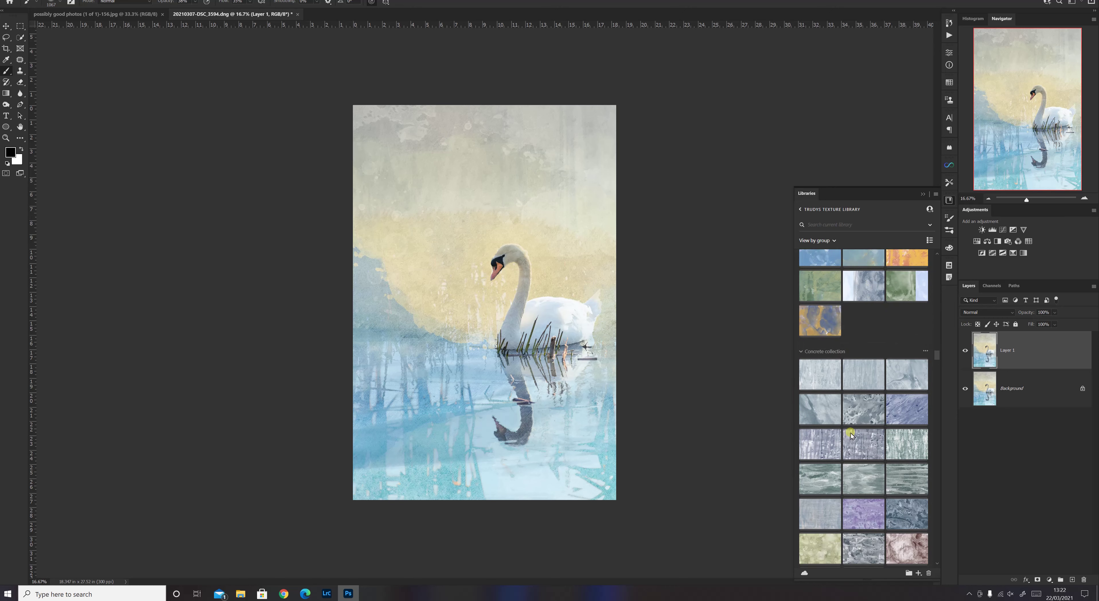
scroll(850, 434, down, 3)
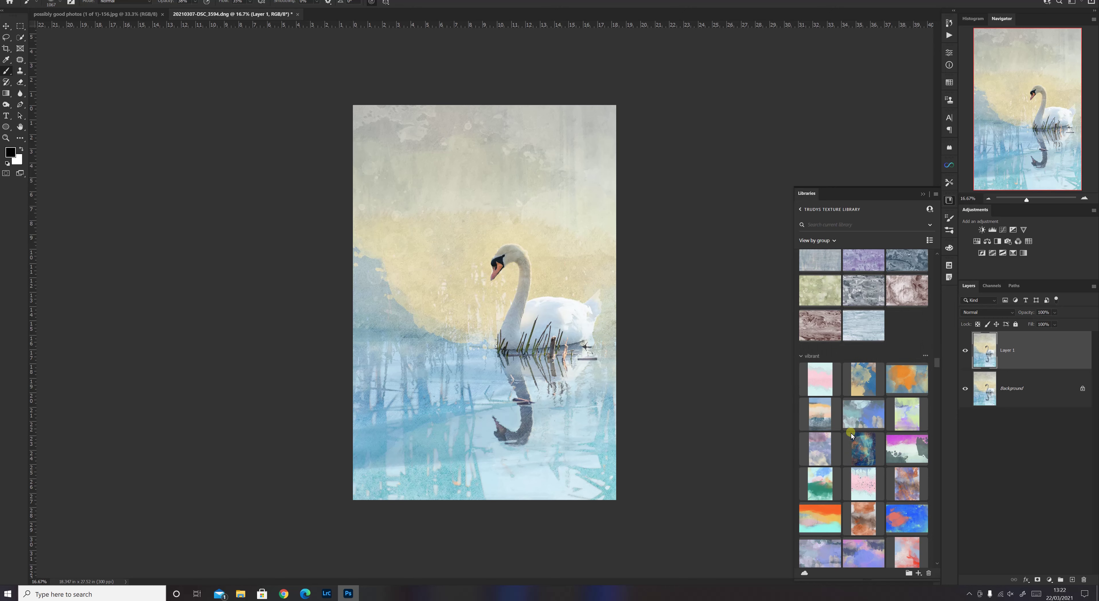
scroll(854, 431, down, 2)
scroll(858, 430, down, 1)
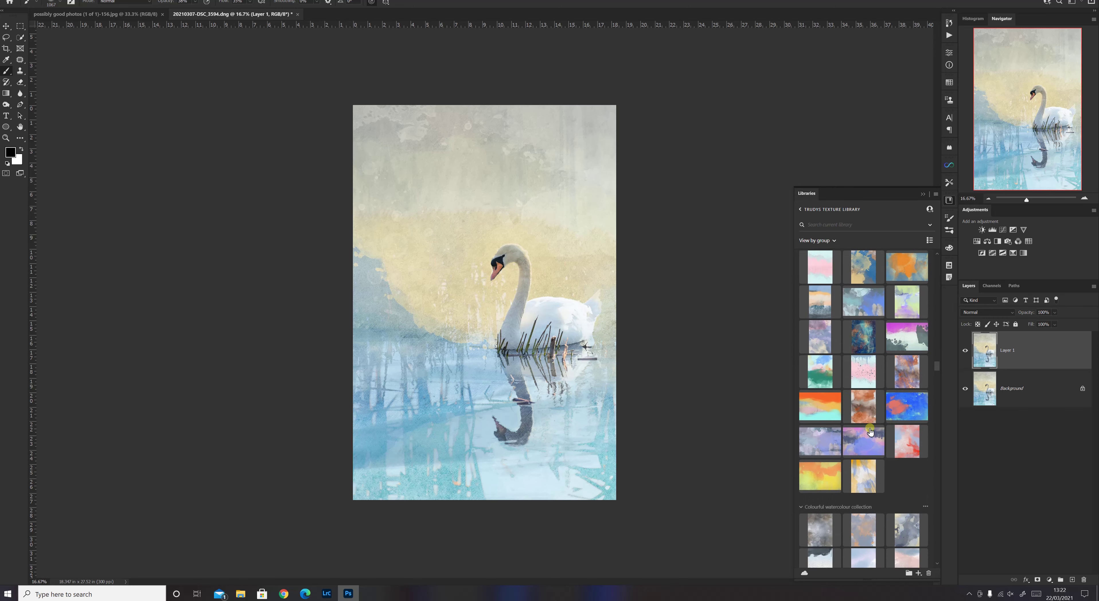
scroll(868, 430, up, 1)
scroll(870, 432, down, 4)
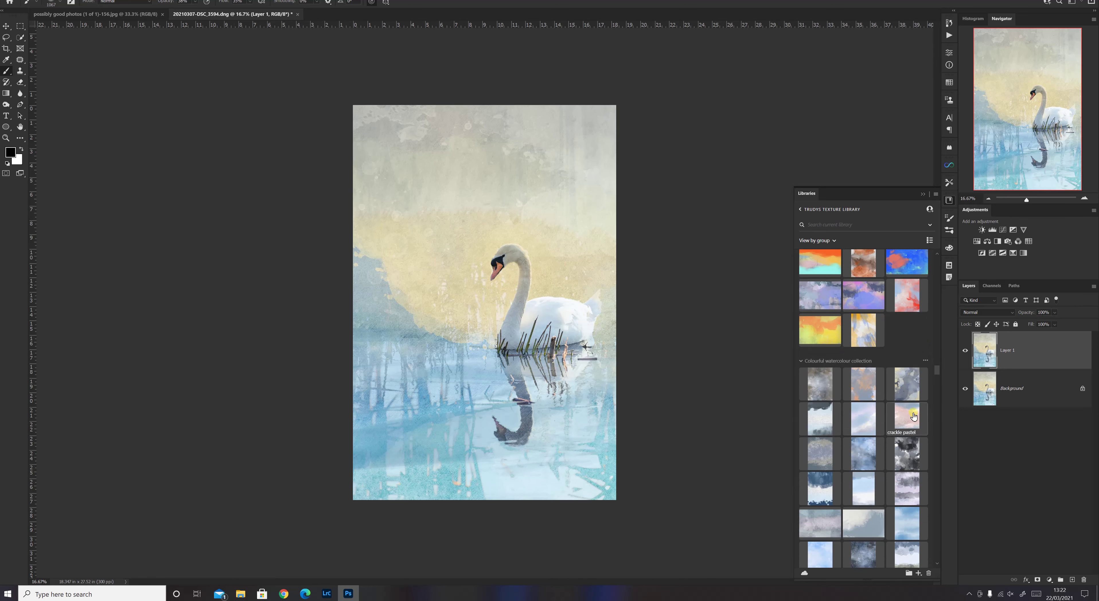
Step: Place the crackle pastel texture from the Colourful watercolour collection over the image and scale it to about 64% to cover the canvas
scroll(870, 420, down, 1)
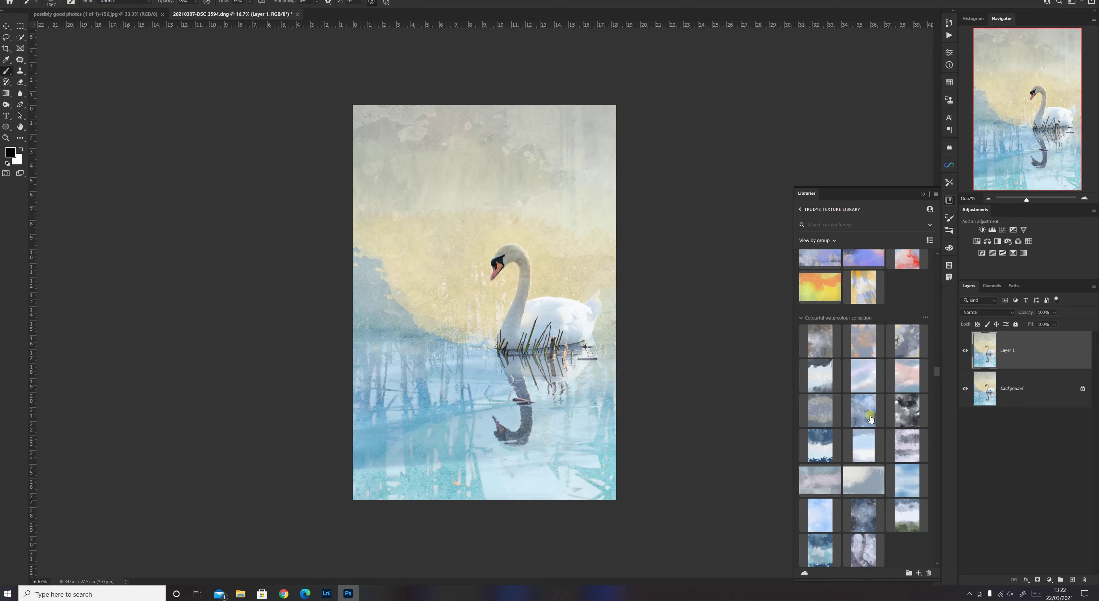
drag(908, 389, 495, 308)
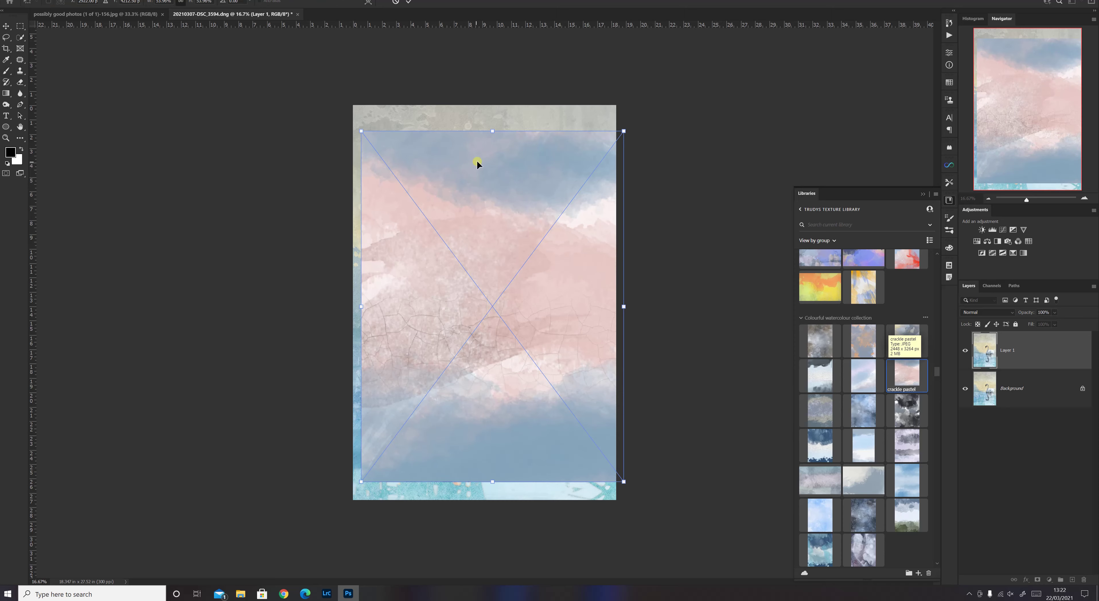
drag(495, 148, 493, 112)
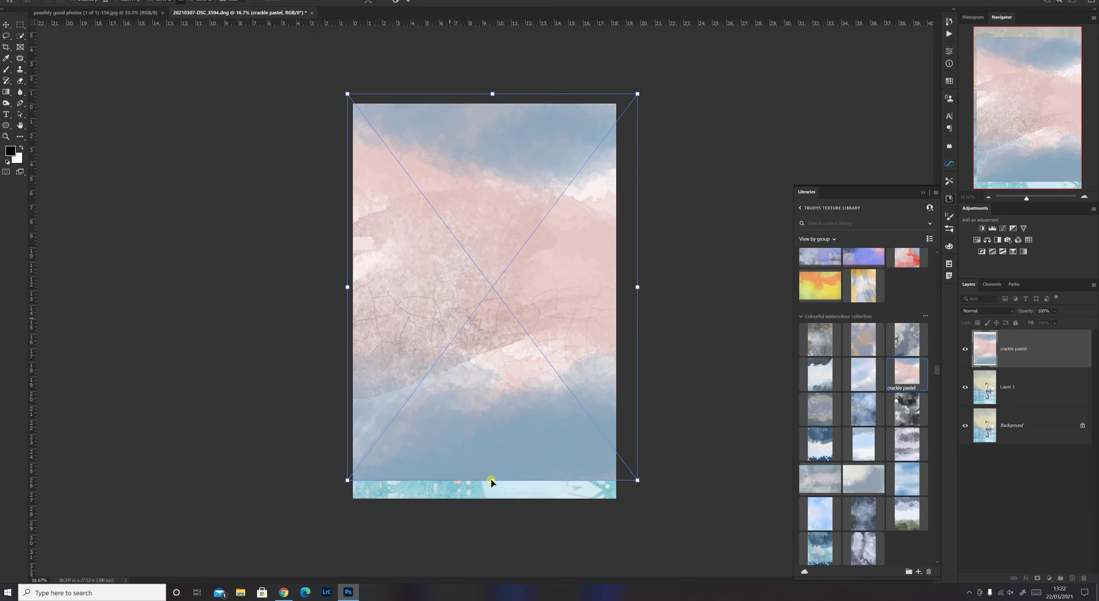
drag(493, 479, 492, 508)
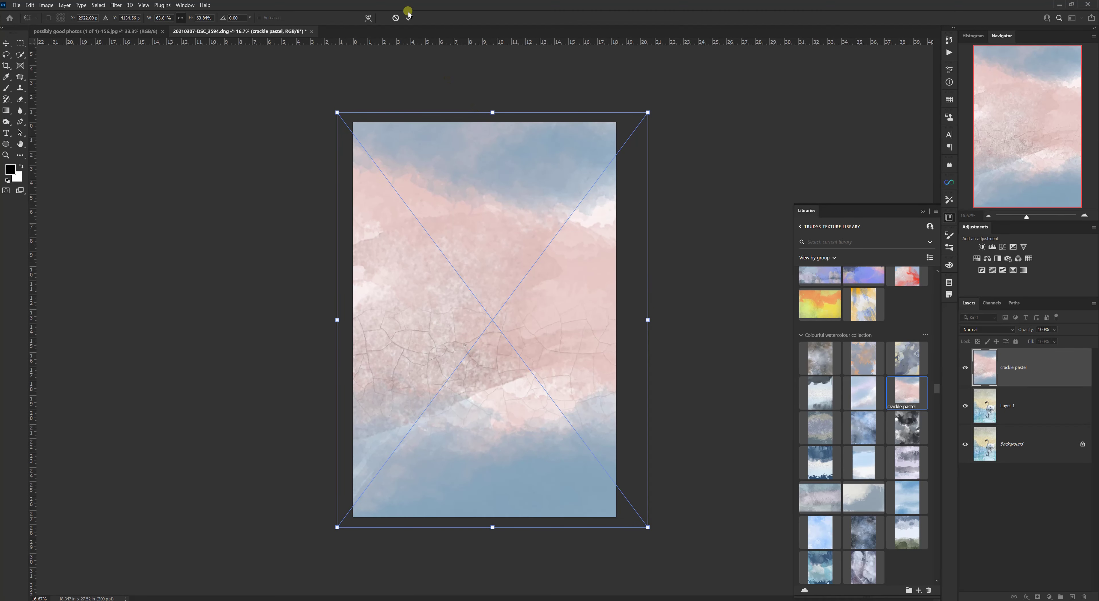
click(408, 17)
Step: Set the crackle pastel layer's blend mode to Darker Color
key(b)
click(992, 329)
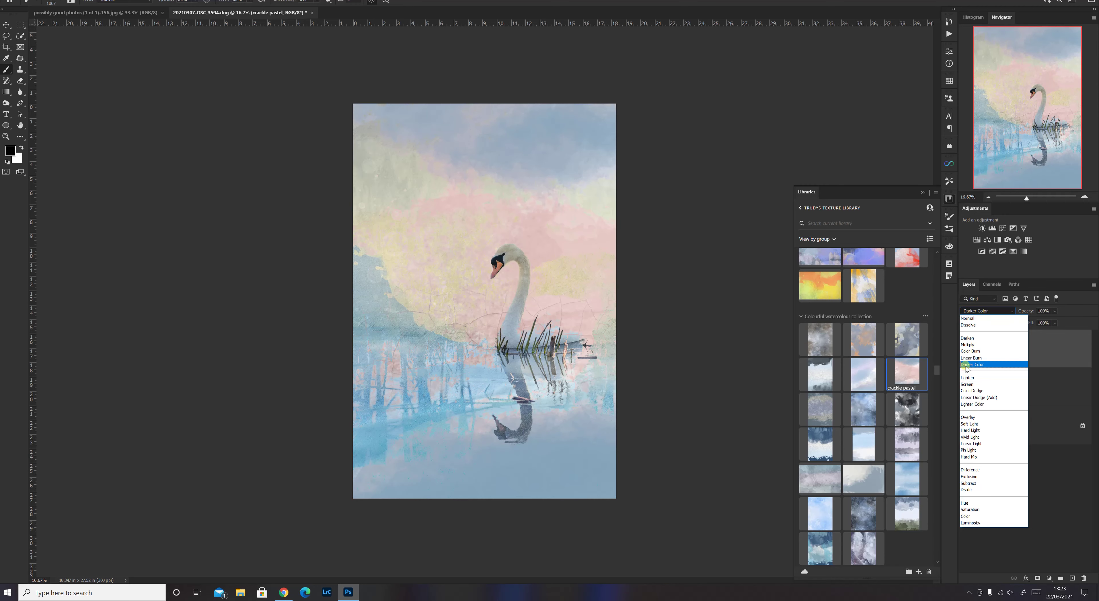
click(967, 365)
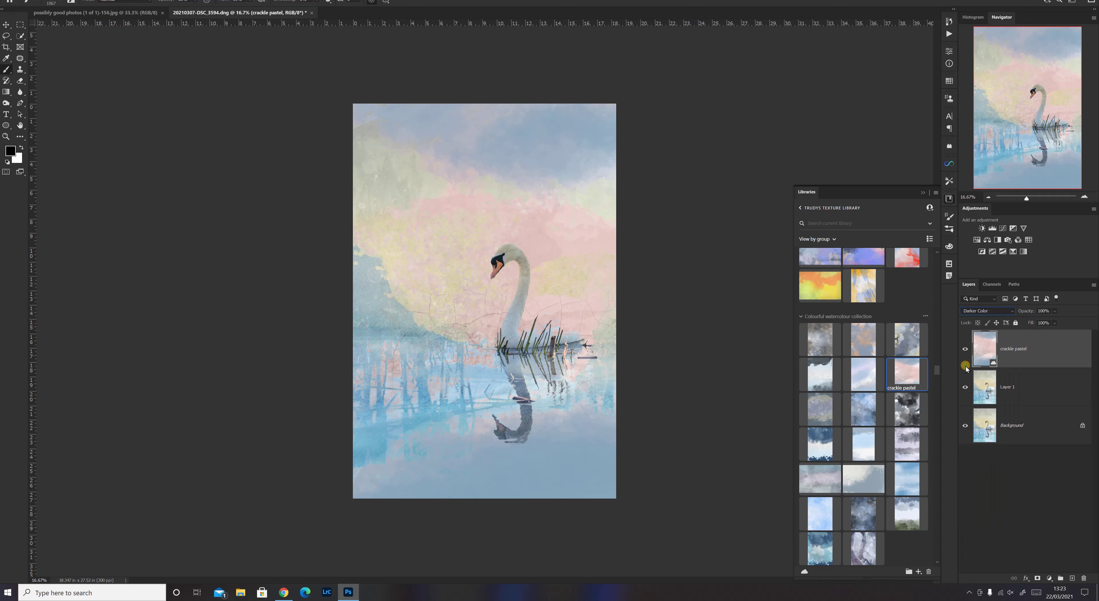
Step: Add a mask to the crackle pastel layer and paint the texture off the swan's body, using a smaller brush for the head and neck
click(1036, 579)
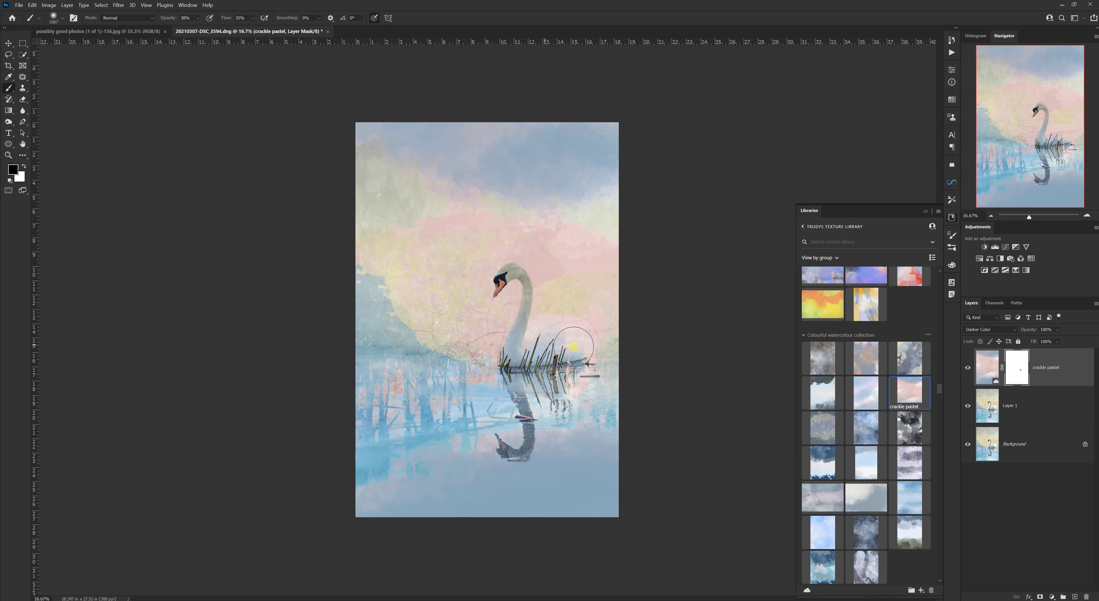
mouse_move(554, 350)
mouse_down()
mouse_move(525, 350)
mouse_move(579, 333)
mouse_move(550, 333)
mouse_move(536, 341)
mouse_move(584, 329)
mouse_move(582, 340)
mouse_move(589, 329)
mouse_move(569, 333)
mouse_move(603, 321)
mouse_move(593, 316)
mouse_move(635, 308)
mouse_move(589, 319)
mouse_move(633, 319)
mouse_move(557, 323)
mouse_move(531, 340)
mouse_move(563, 344)
mouse_up()
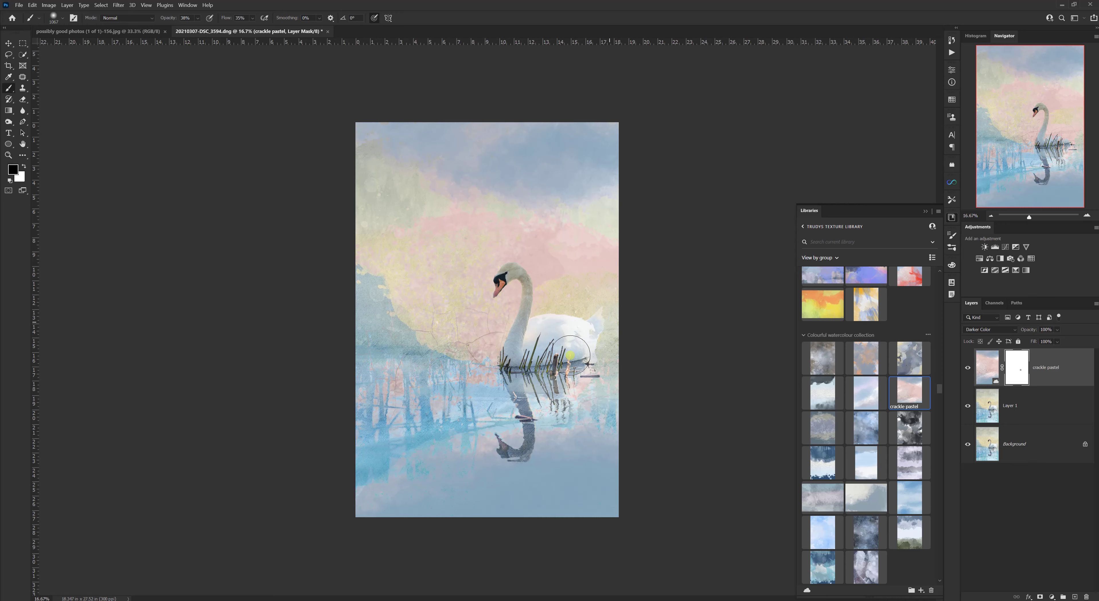
key(alt)
right_click(544, 345)
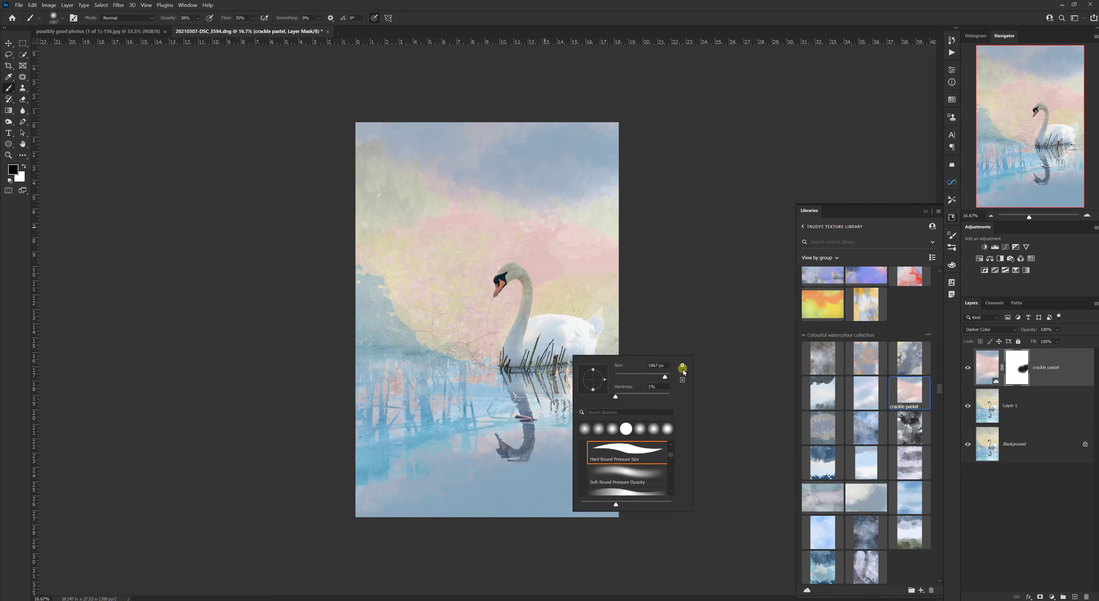
click(634, 375)
click(501, 278)
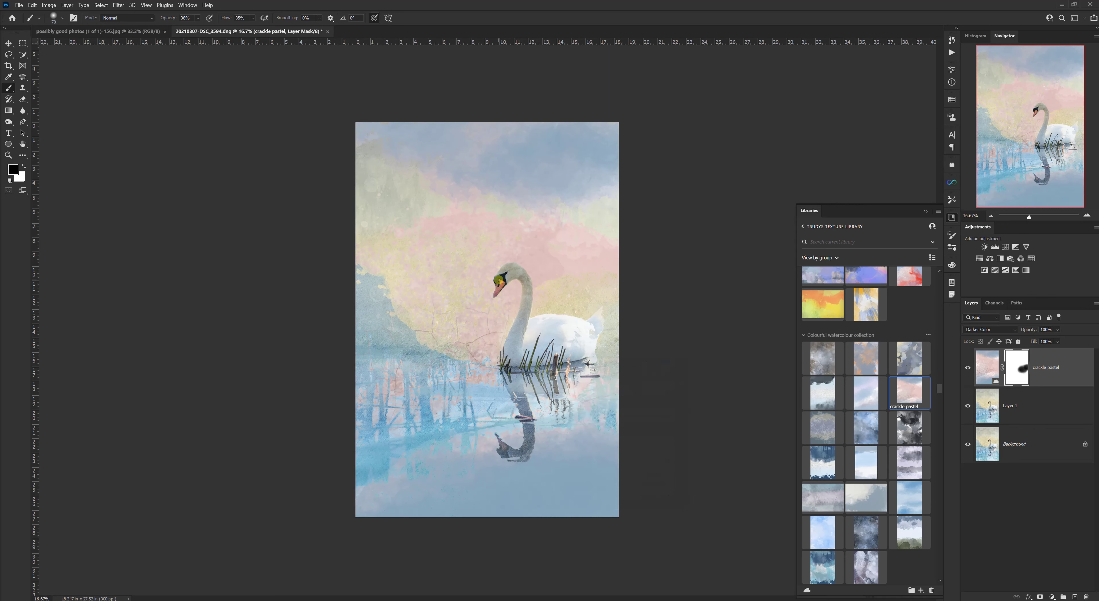
drag(501, 285, 499, 272)
Step: Merge all visible layers into the background and duplicate the merged layer
click(1093, 304)
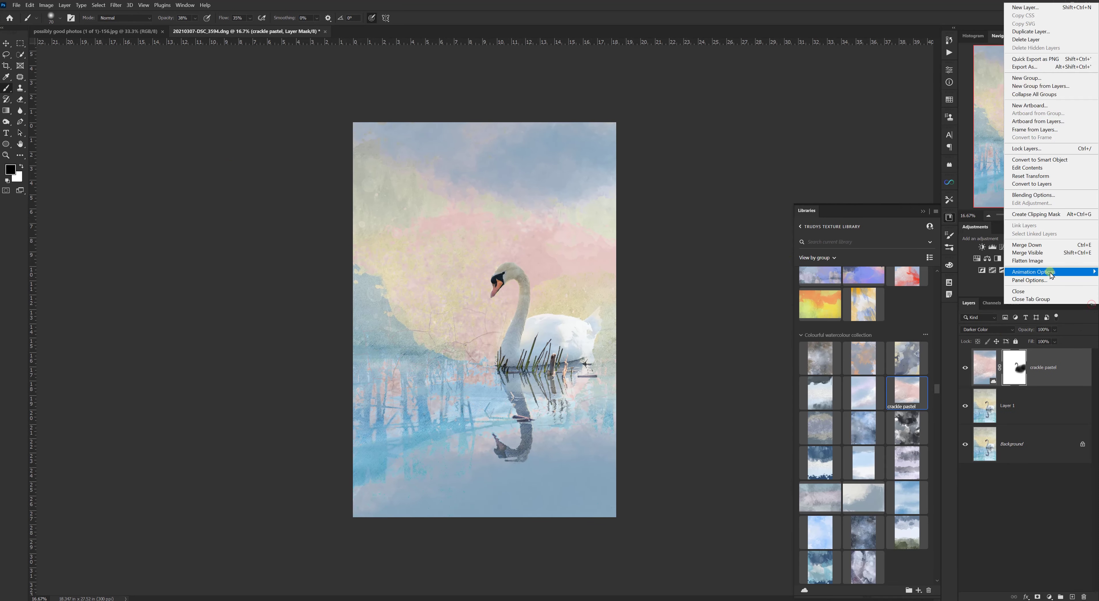
click(1044, 254)
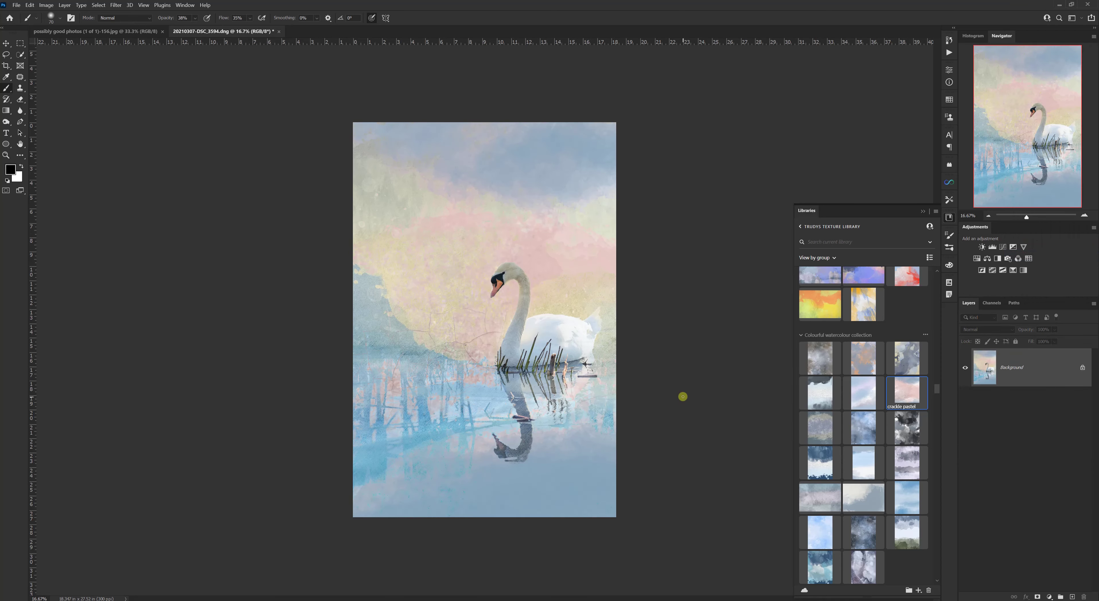
key(ctrl+j)
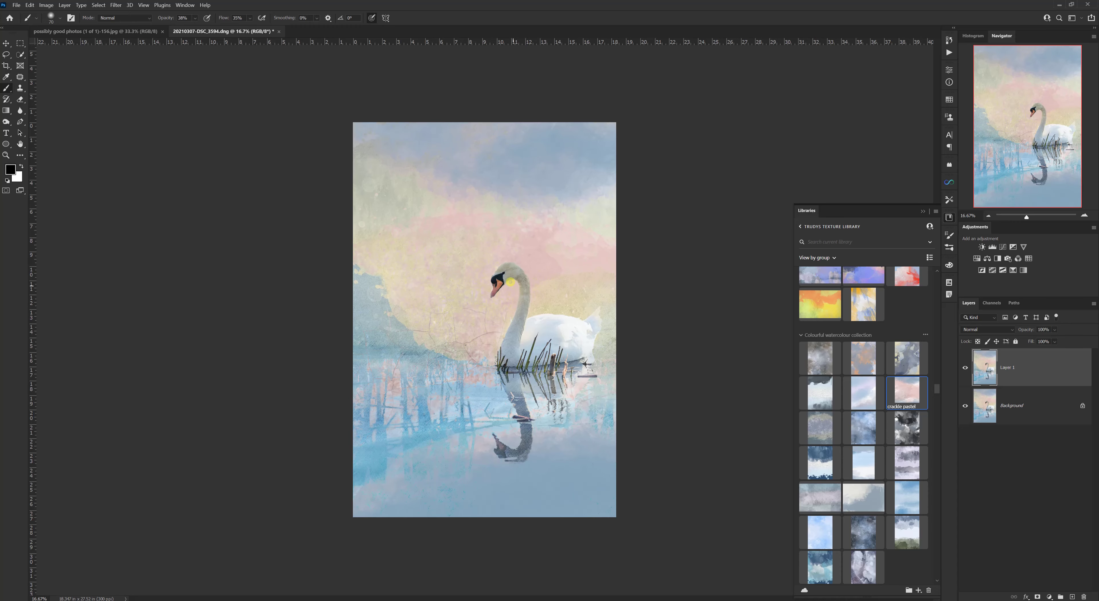
Step: Lighten the swan's head and neck on the duplicate layer using the Dodge tool with a smaller brush and the Midtones range
click(11, 123)
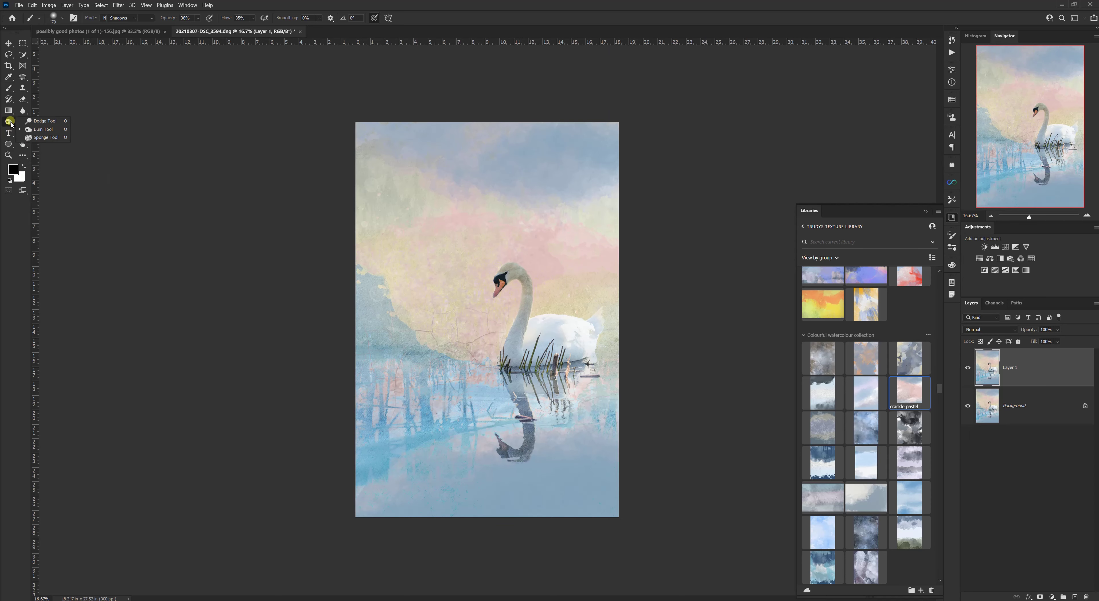
drag(11, 123, 45, 121)
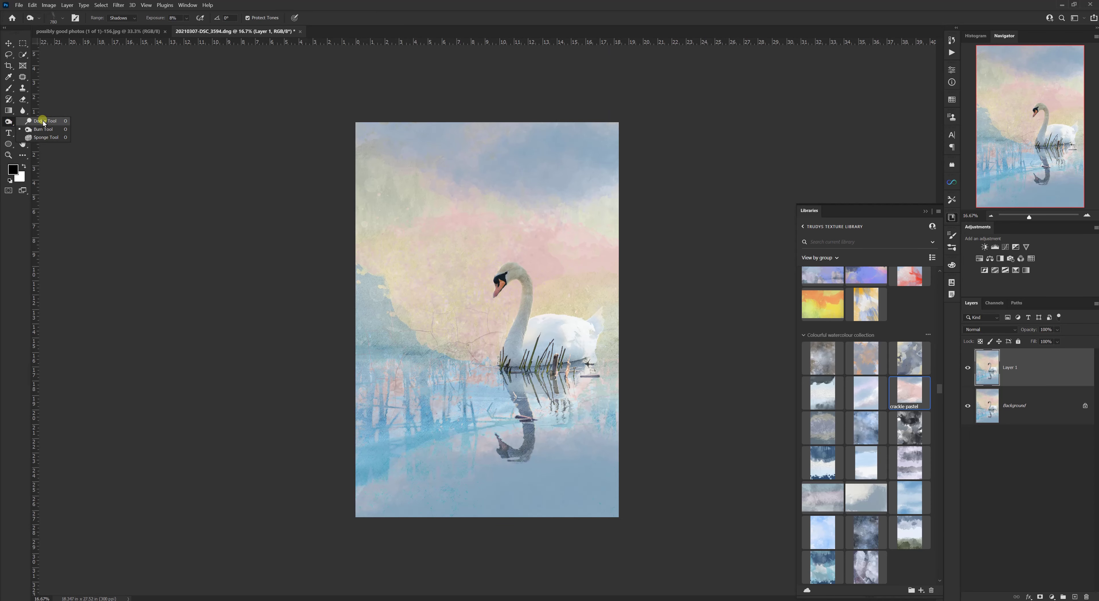
mouse_move(44, 123)
mouse_down()
mouse_move(43, 132)
mouse_move(44, 121)
mouse_up()
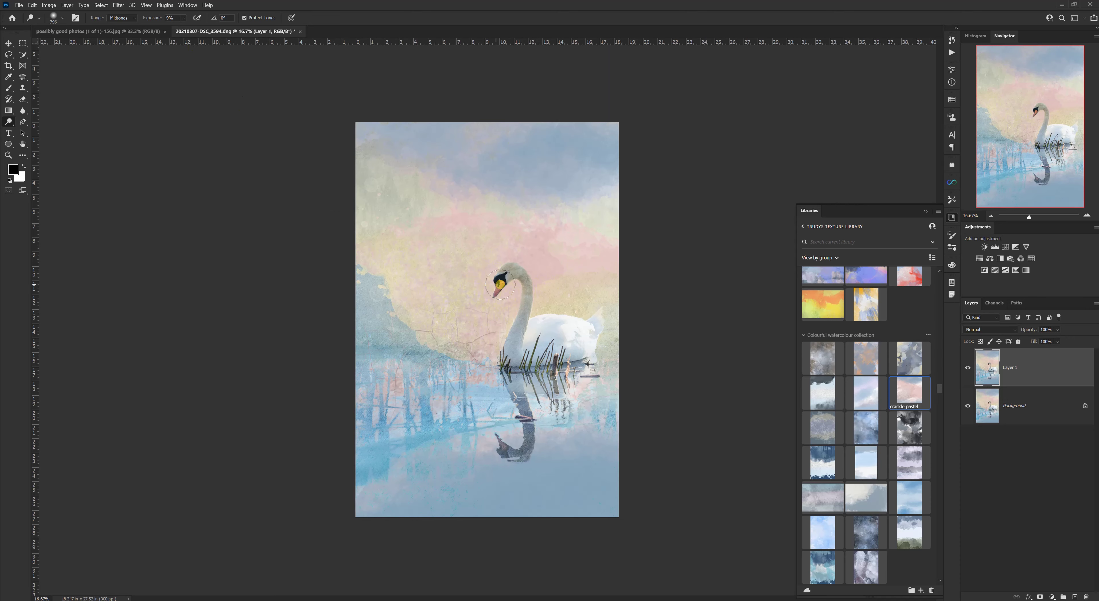
alt+right_click(503, 286)
drag(502, 285, 482, 284)
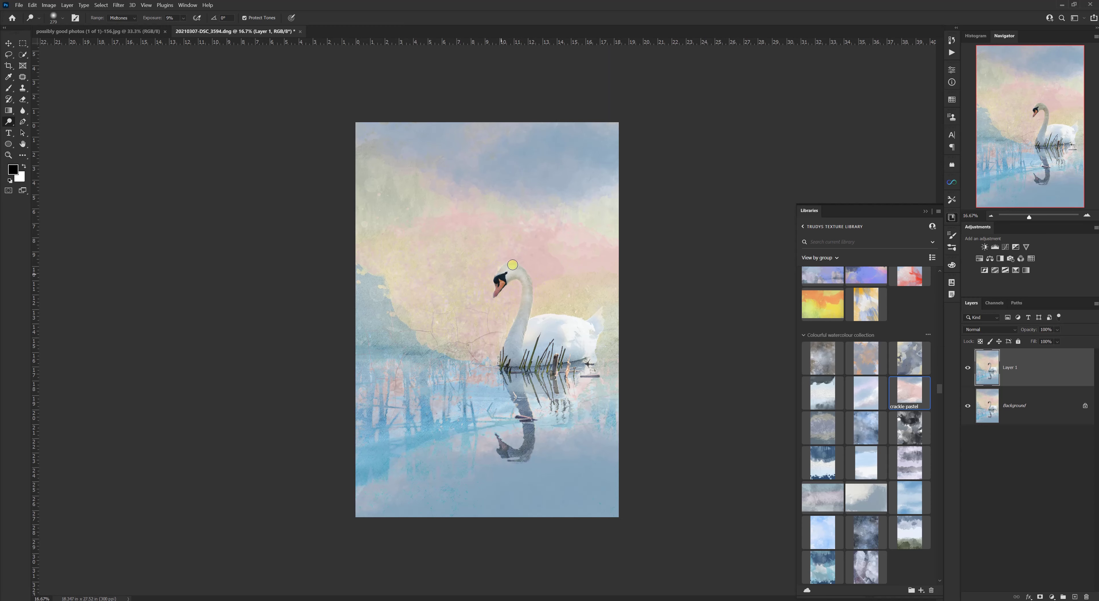
Step: Finish dodging the swan's neck, then add a layer mask and tone down over-lightened areas using a black brush at 38% opacity
drag(529, 286, 529, 288)
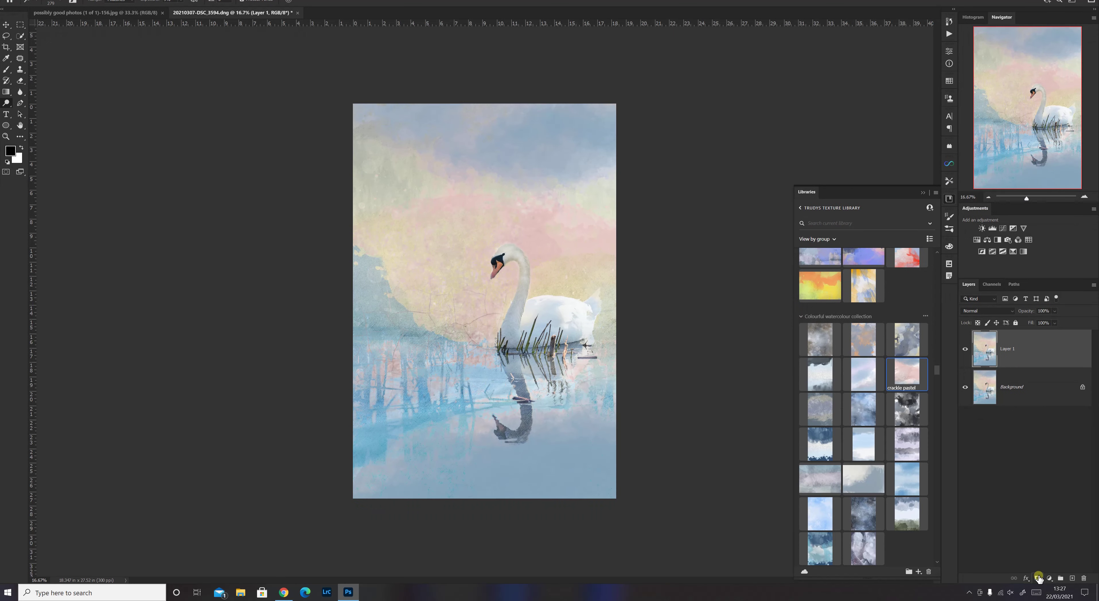
click(1037, 579)
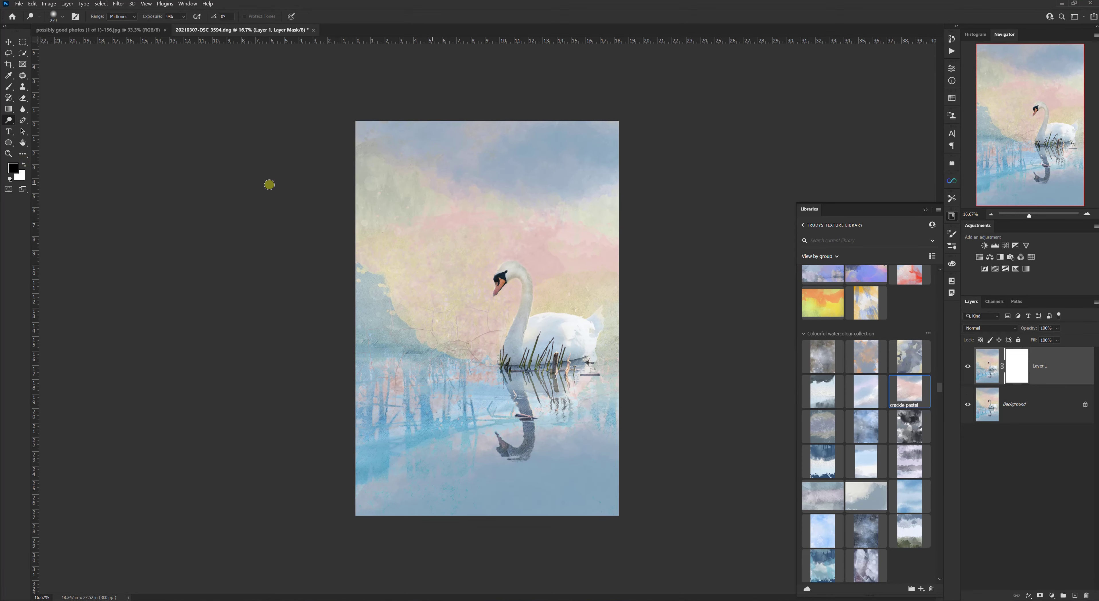
click(23, 165)
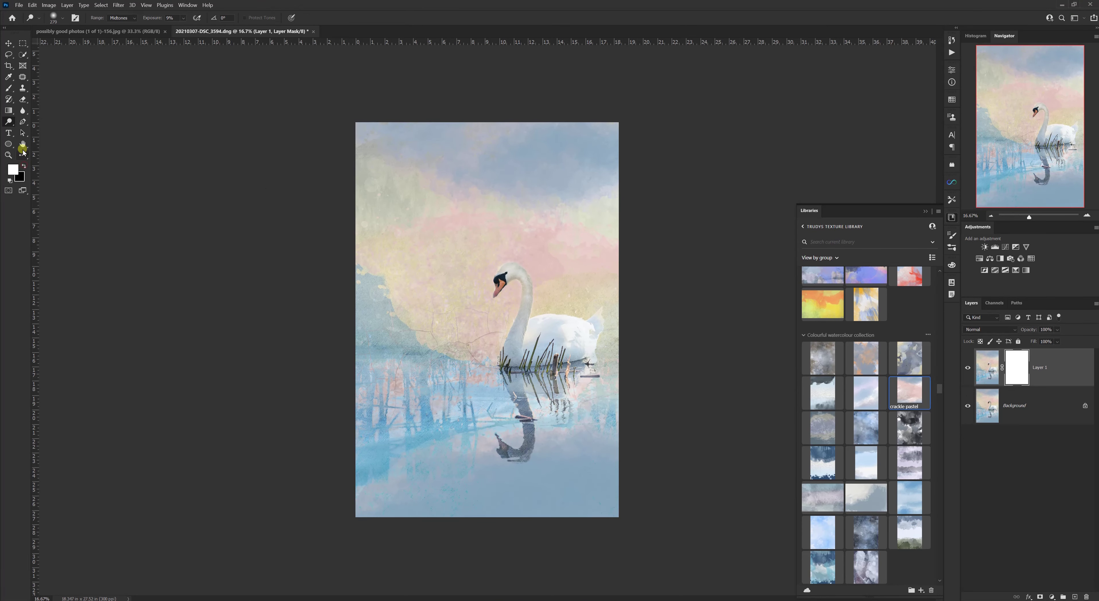
click(13, 89)
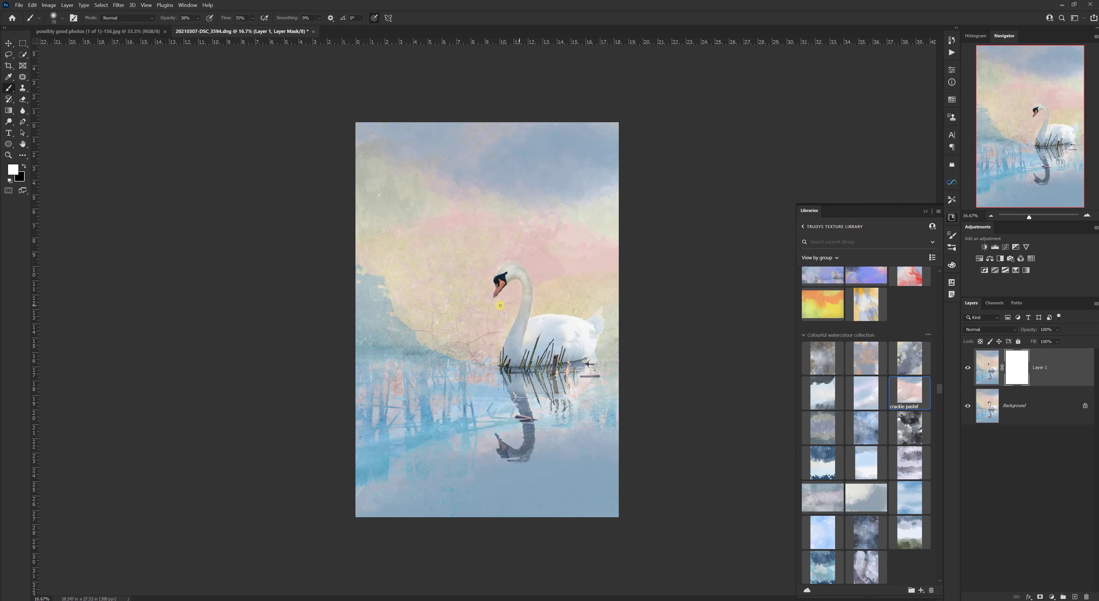
click(23, 167)
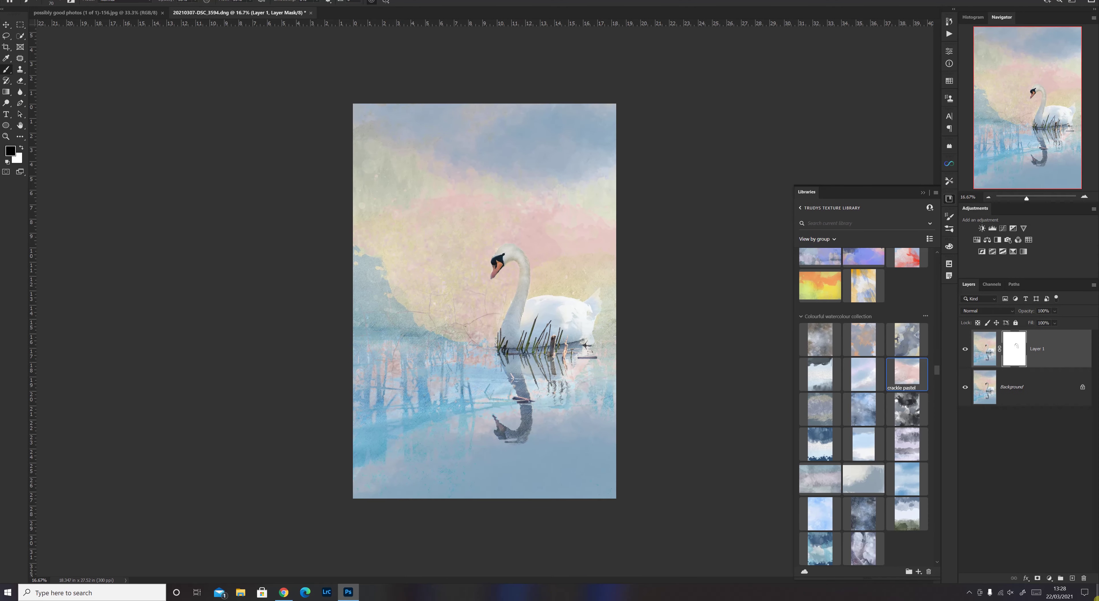
Step: Flatten the image and duplicate the resulting background layer
click(1091, 286)
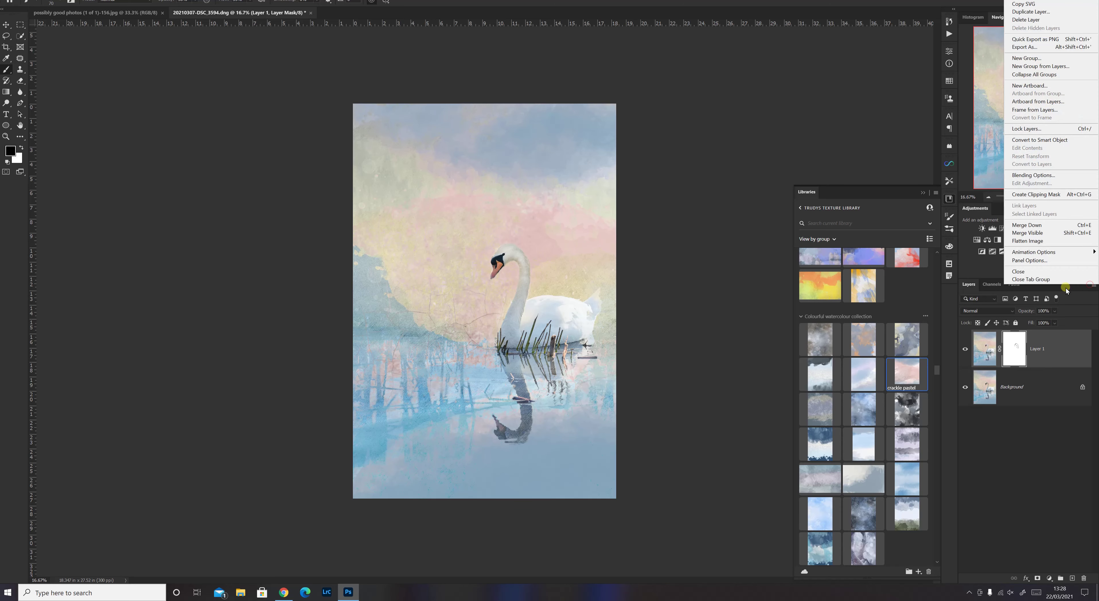
click(1047, 242)
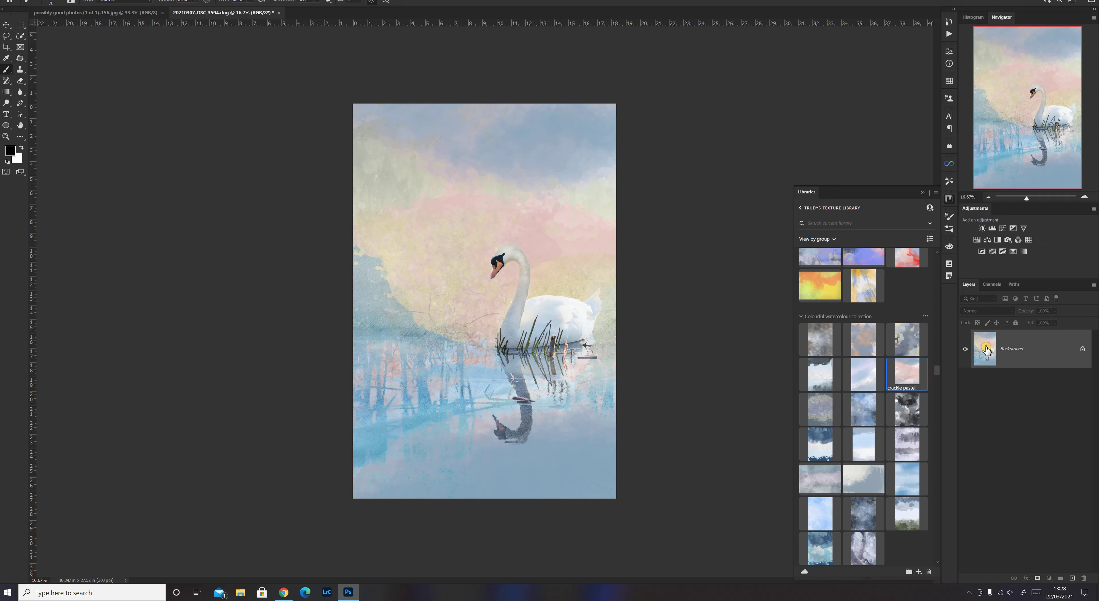
key(ctrl+j)
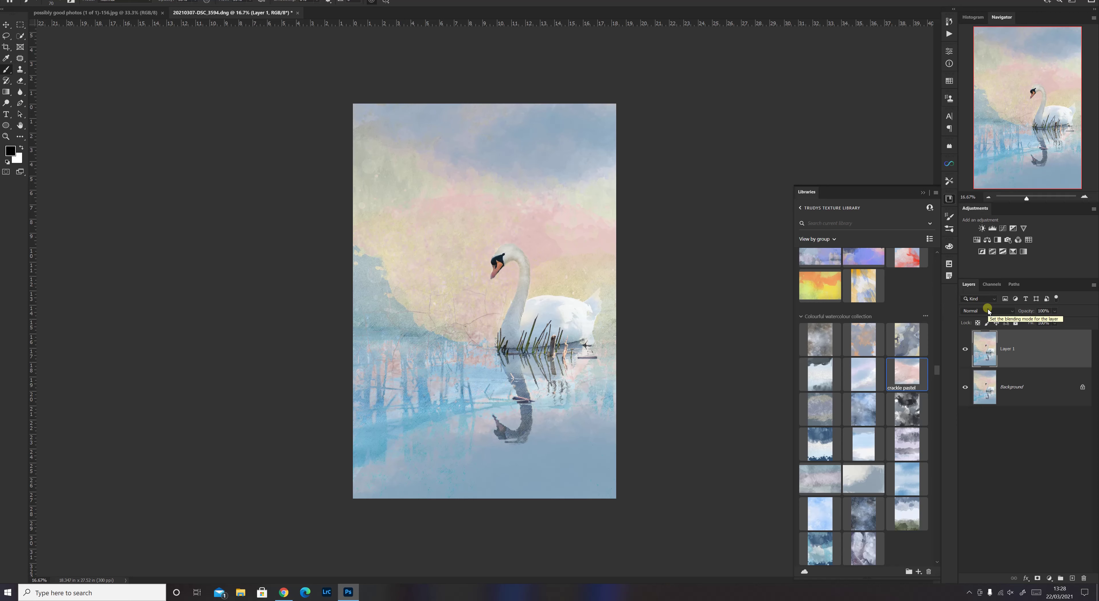
Step: Set the duplicate layer's blend mode to Linear Light and apply a High Pass filter with a radius of about 1.2 pixels
click(989, 311)
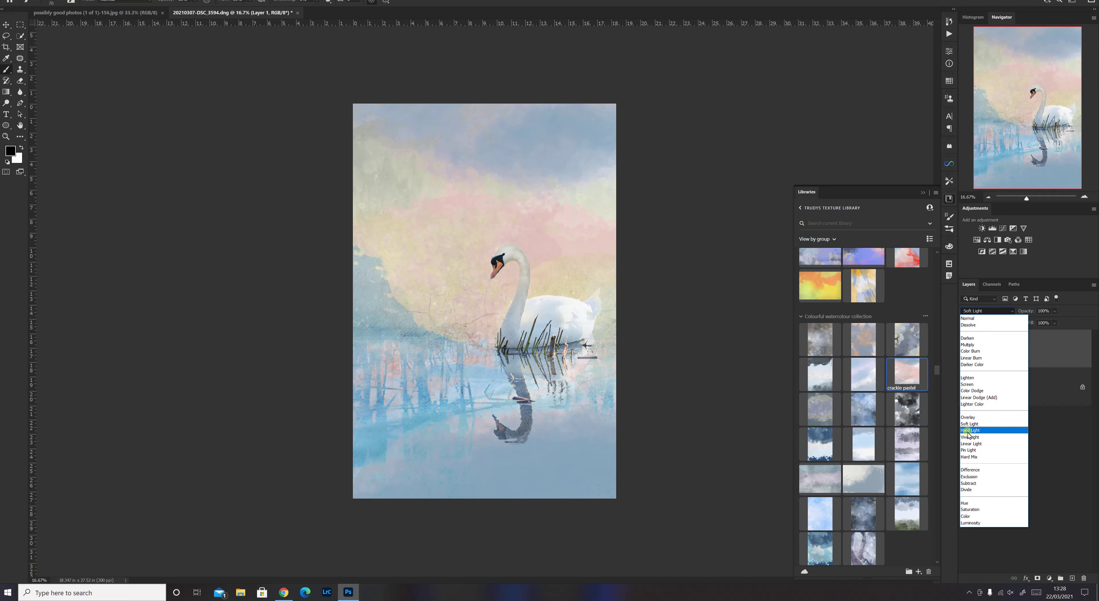
click(968, 444)
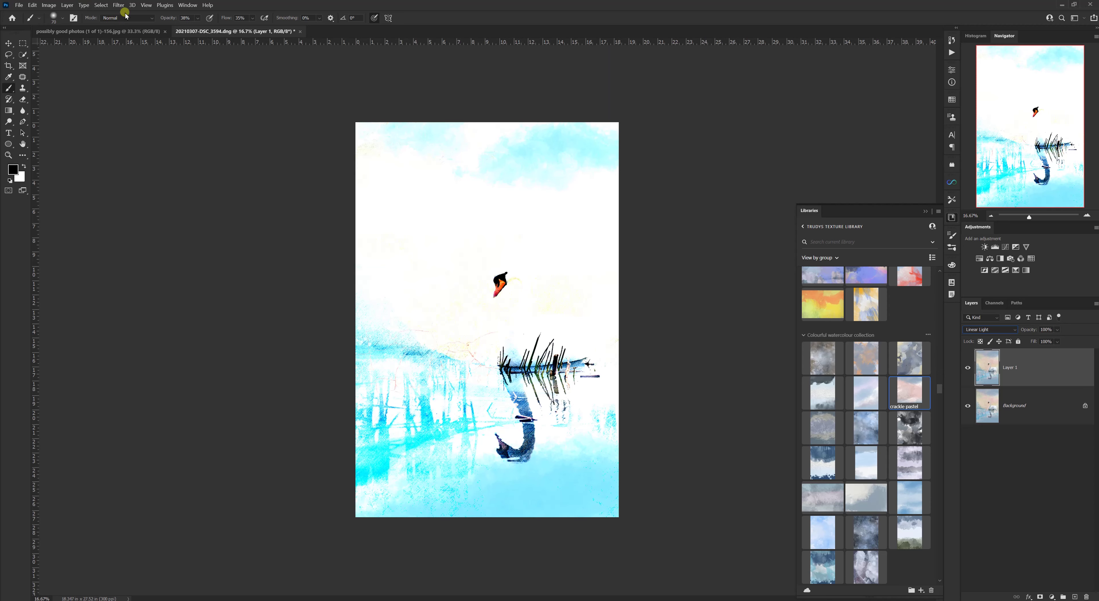
click(119, 5)
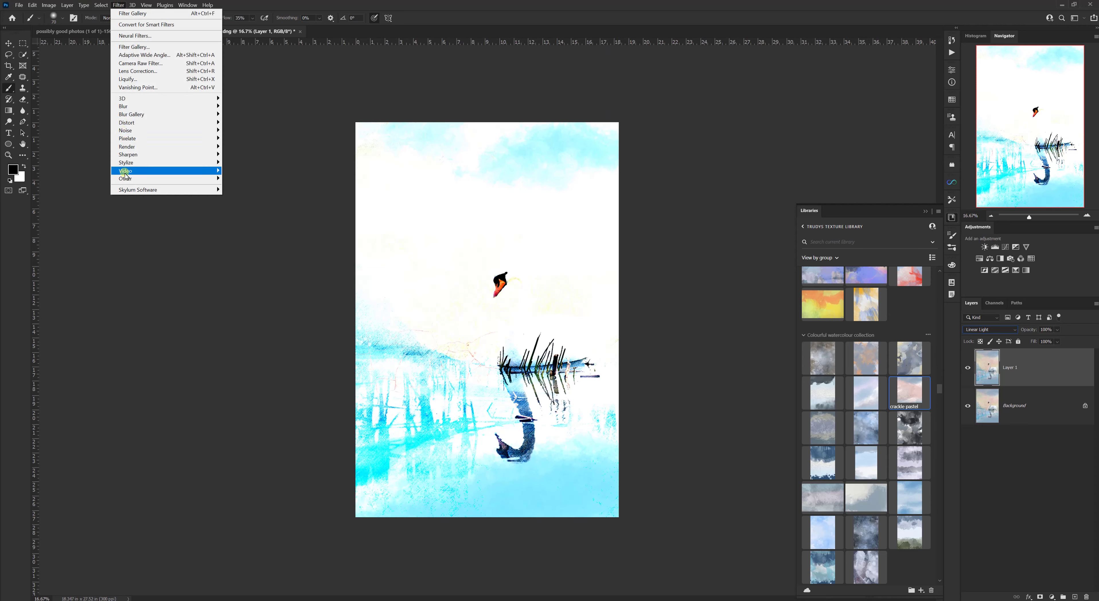
mouse_move(126, 180)
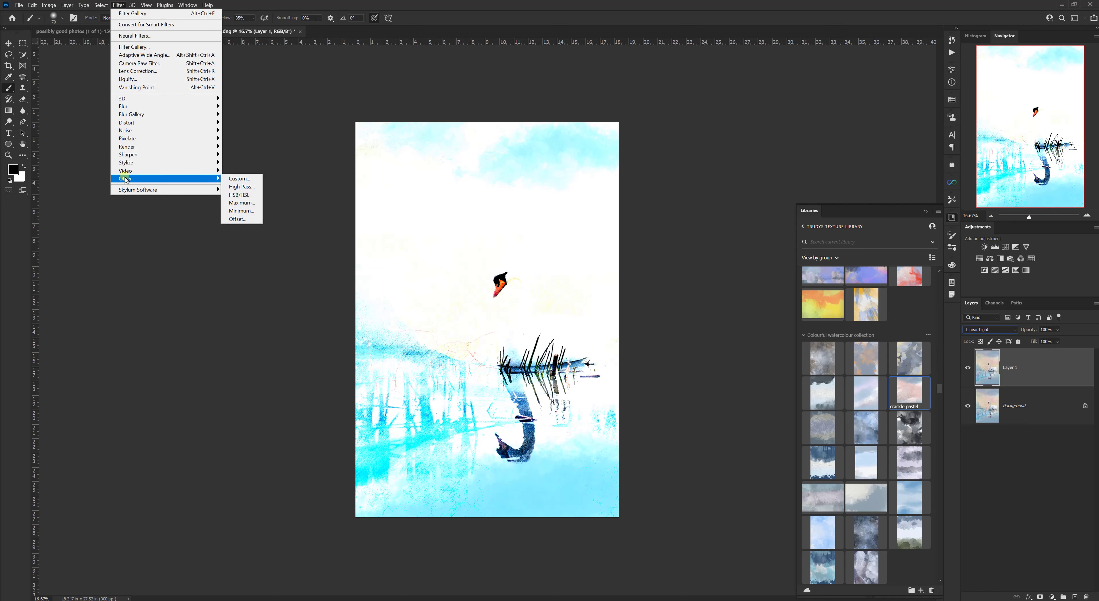
click(240, 187)
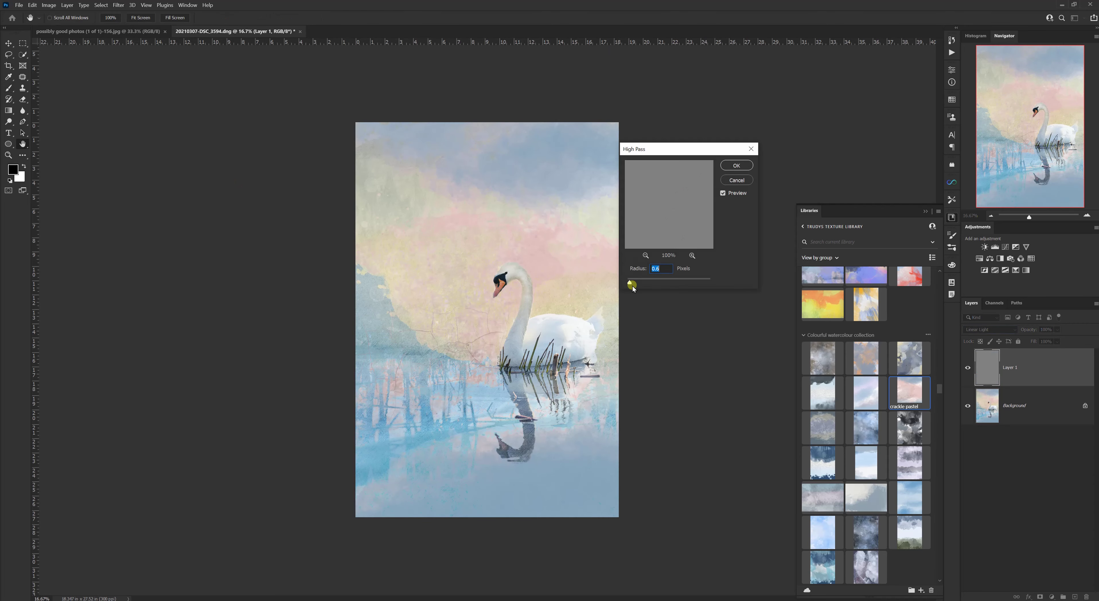
key(ctrl+plus)
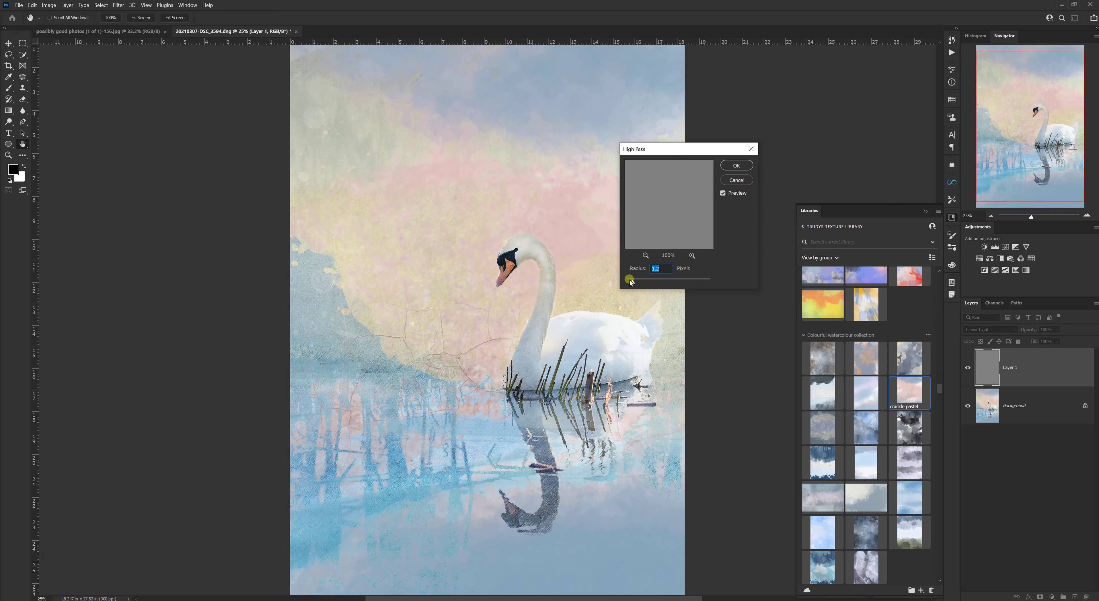
drag(630, 282, 631, 281)
click(737, 166)
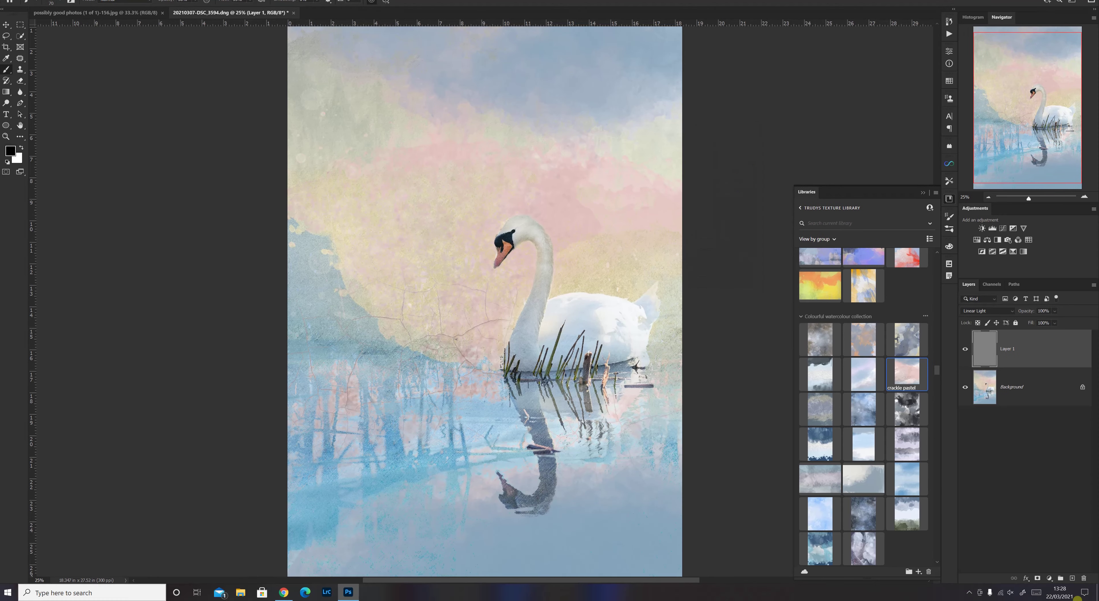
Step: Mask the High Pass layer with a brush at 100% opacity and flow, inverting the mask to limit the sharpening to the swan's body and reeds
click(1037, 578)
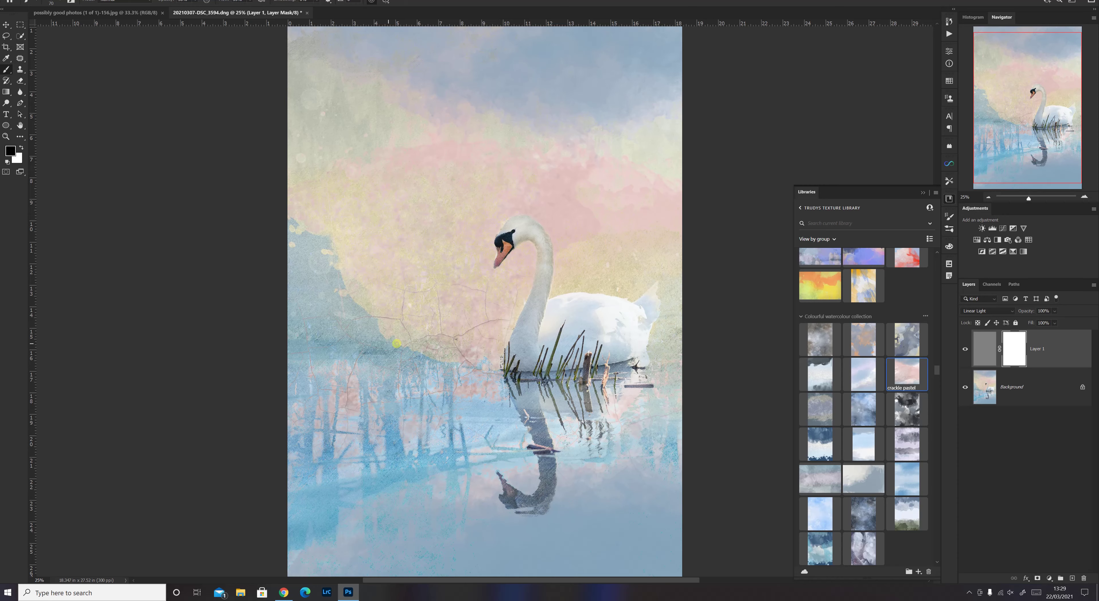
drag(379, 341, 445, 346)
click(194, 0)
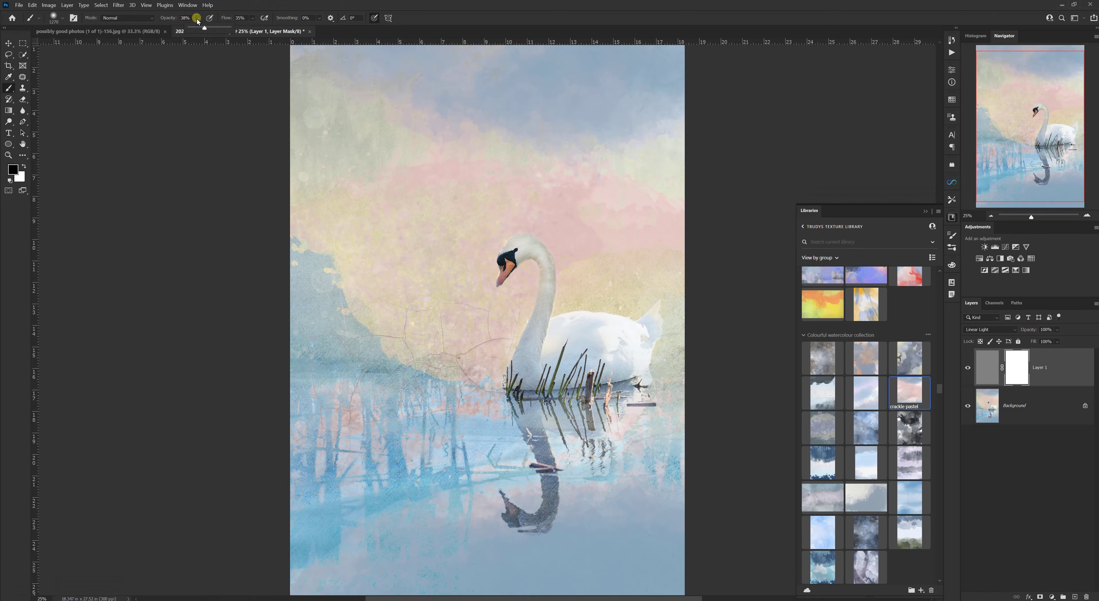
drag(204, 28, 289, 30)
click(255, 21)
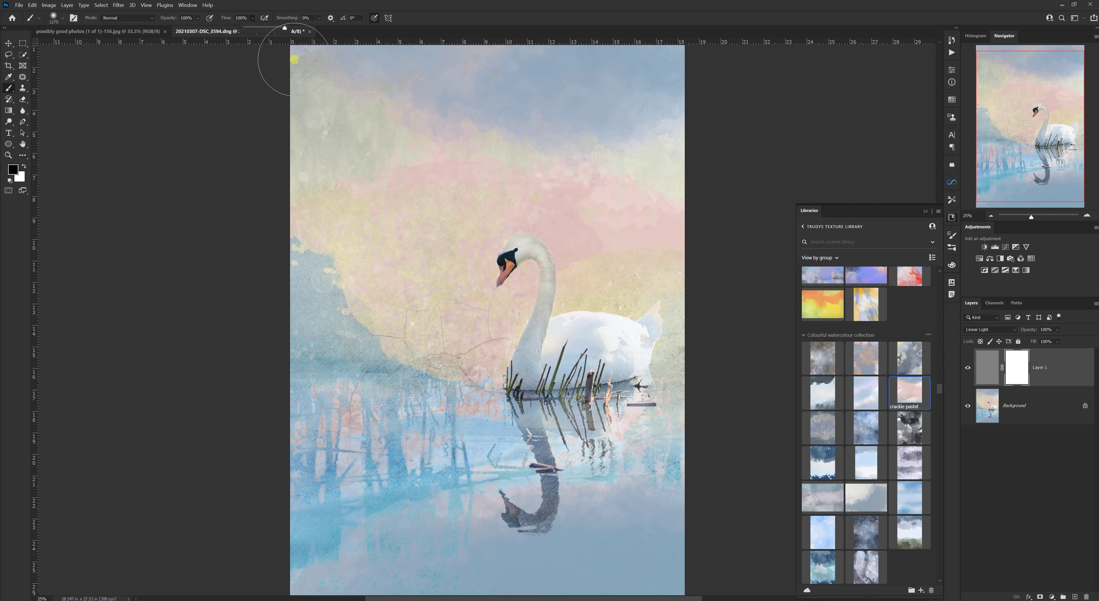
drag(351, 212, 364, 203)
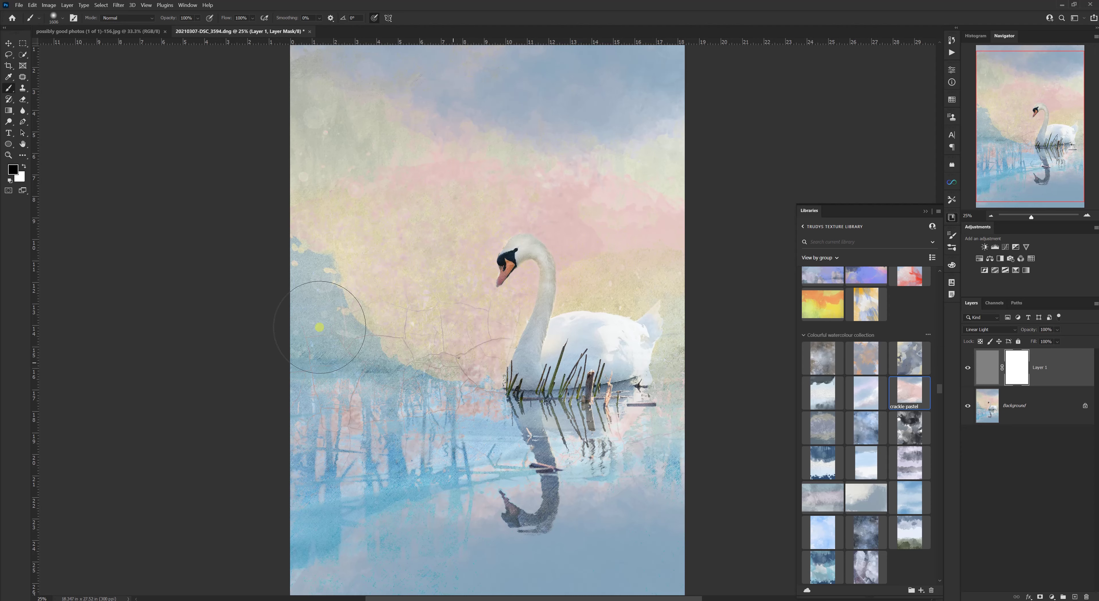
key(ctrl+i)
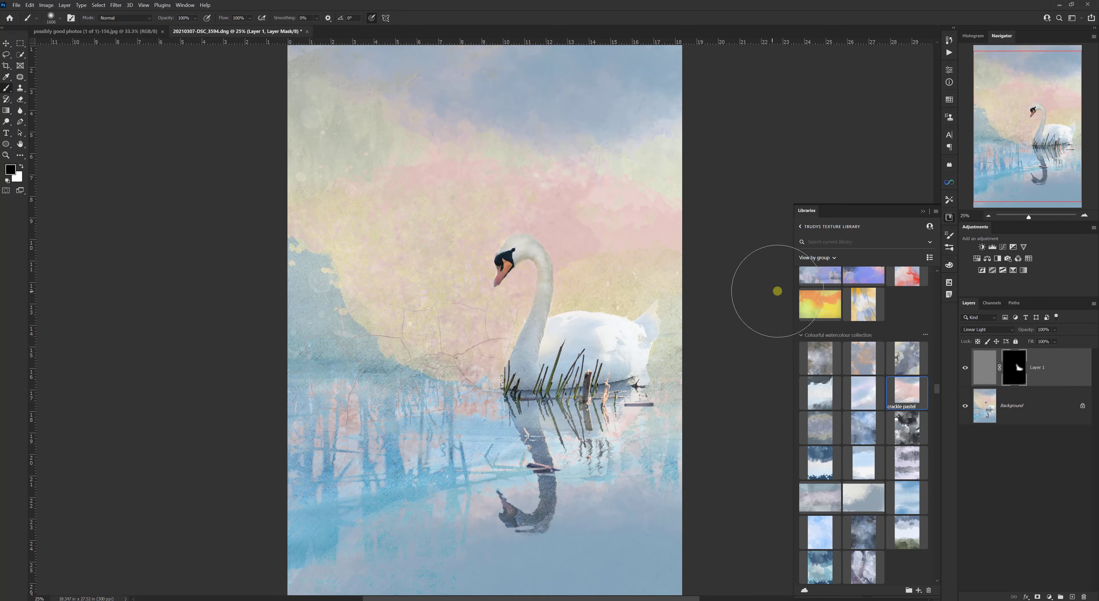
Step: Flatten the sharpened layer and its mask into the background
key(ctrl+minus)
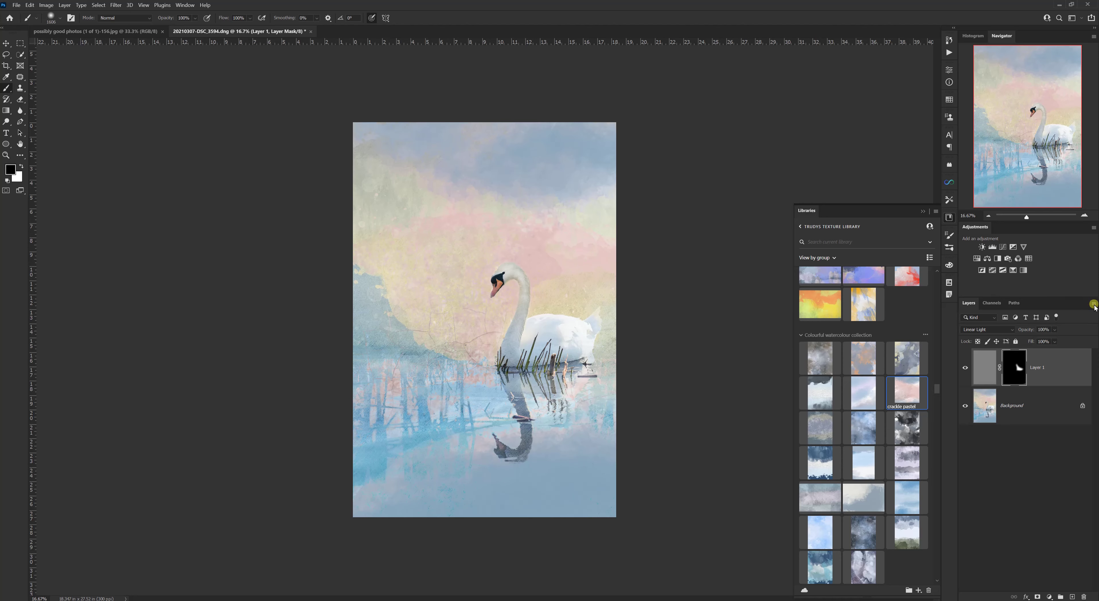
click(1092, 304)
click(1028, 260)
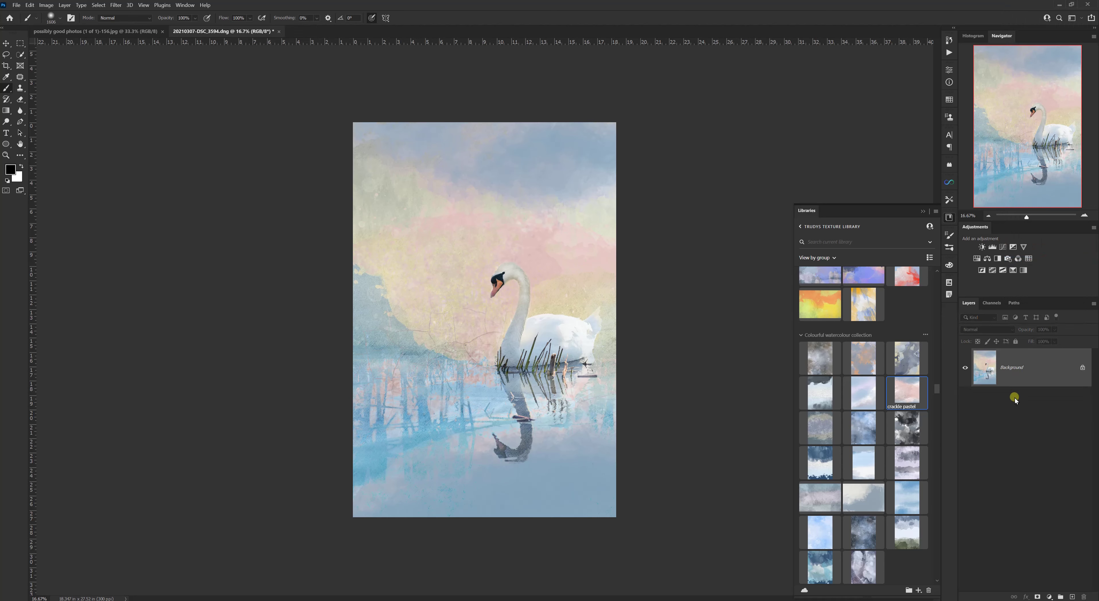
Step: Apply Levels to the background with the midtones at 1, slightly raising the black point and slightly lowering the white point
key(ctrl+l)
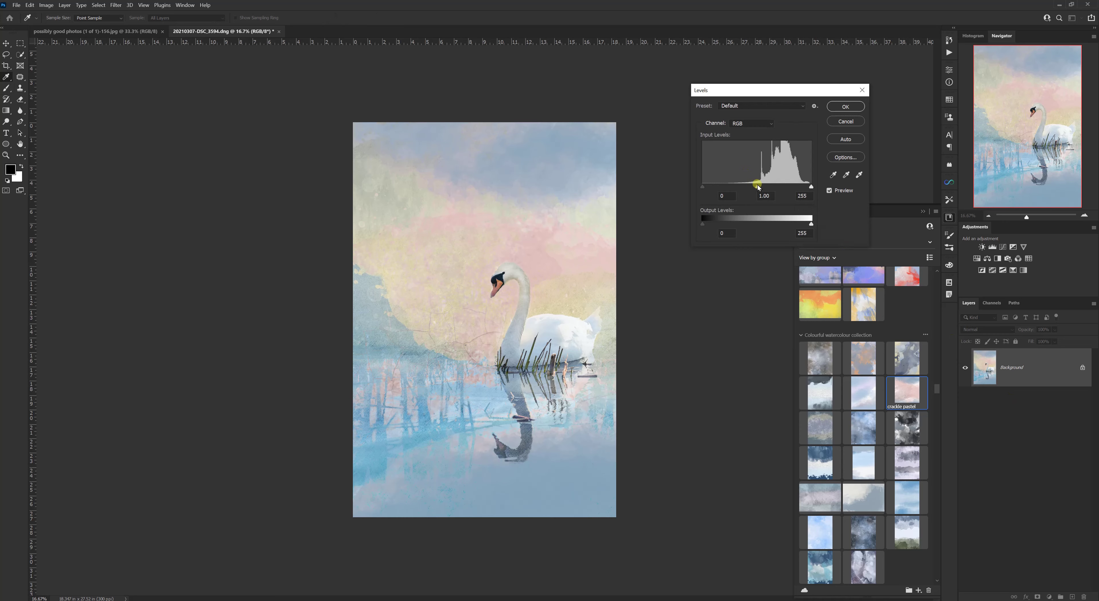
drag(758, 186, 762, 191)
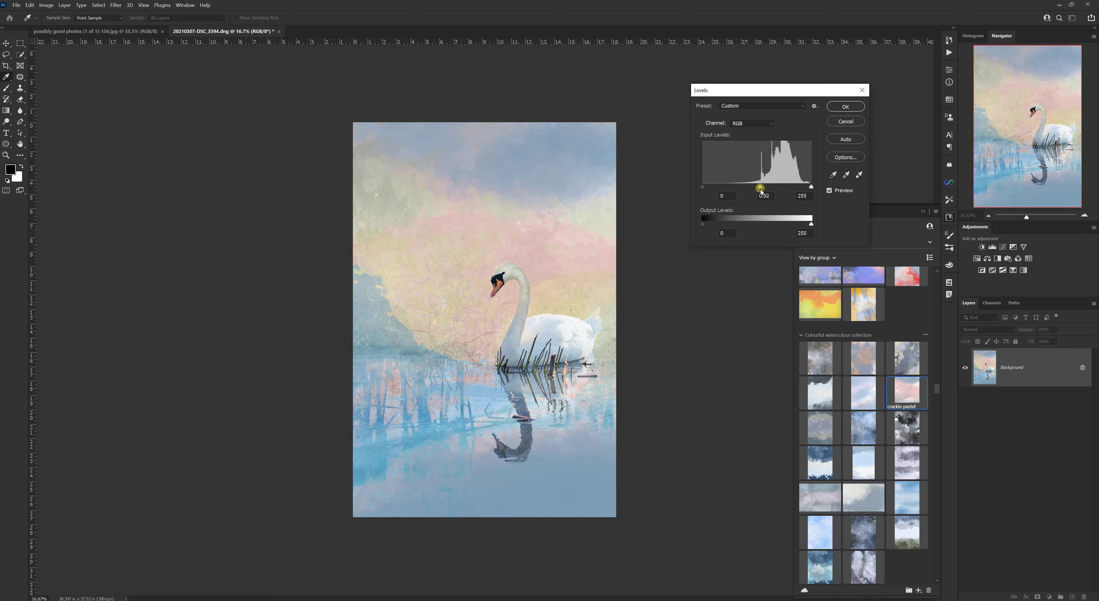
drag(761, 192, 757, 193)
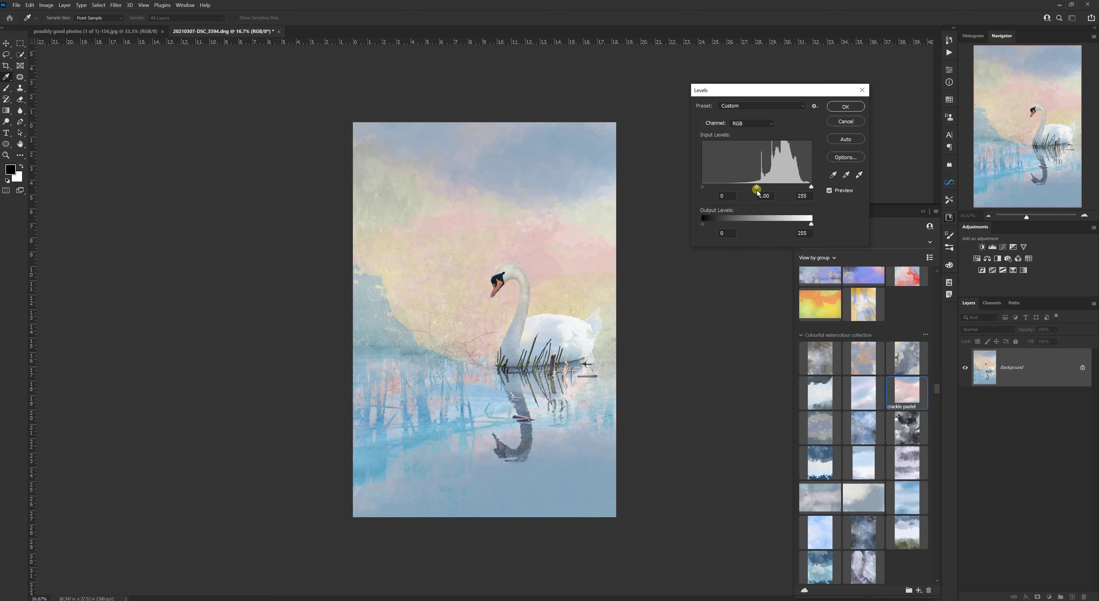
double_click(761, 195)
text(1)
drag(703, 189, 709, 194)
drag(707, 194, 707, 191)
drag(810, 187, 809, 191)
click(846, 107)
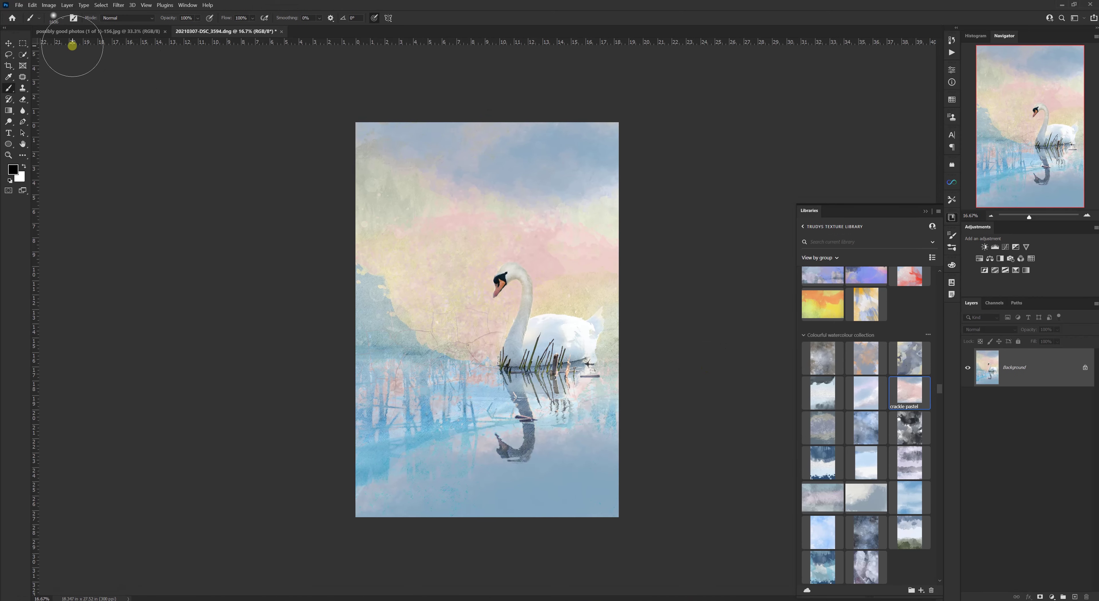
Step: Extend the canvas relatively by 5 inches in width and height, anchored at the centre, with a white extension colour
click(49, 5)
click(71, 73)
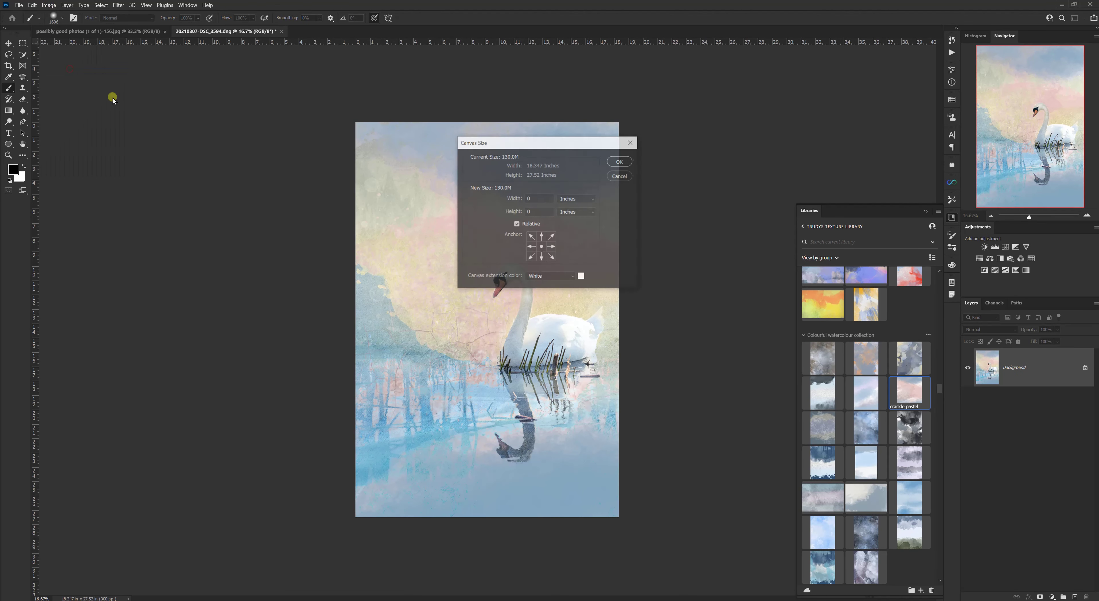
click(521, 196)
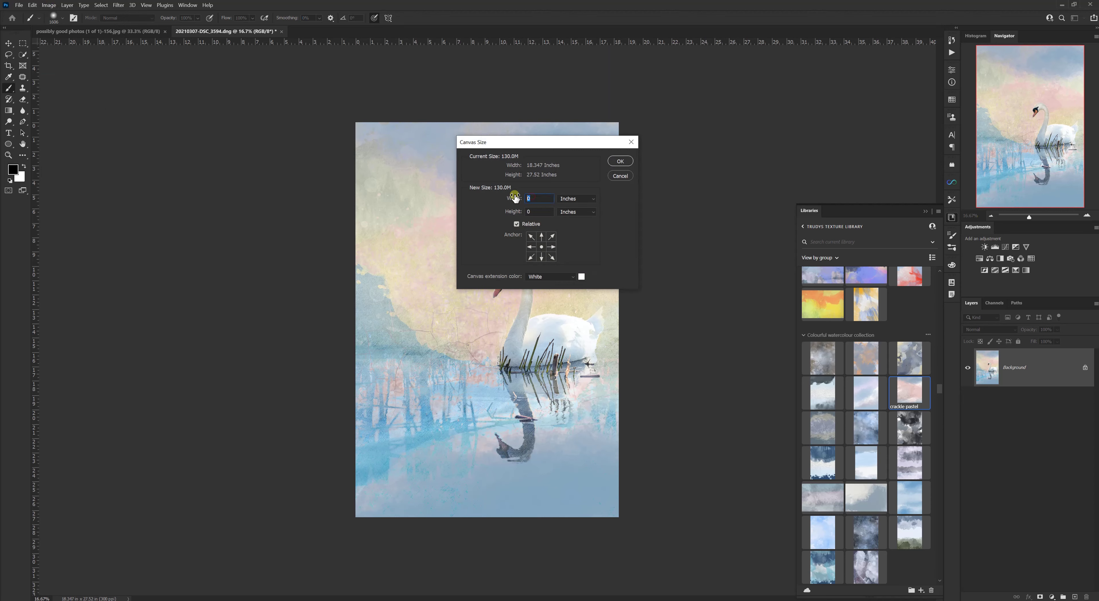
click(525, 201)
text(5)
click(526, 212)
text(5)
click(541, 247)
click(619, 161)
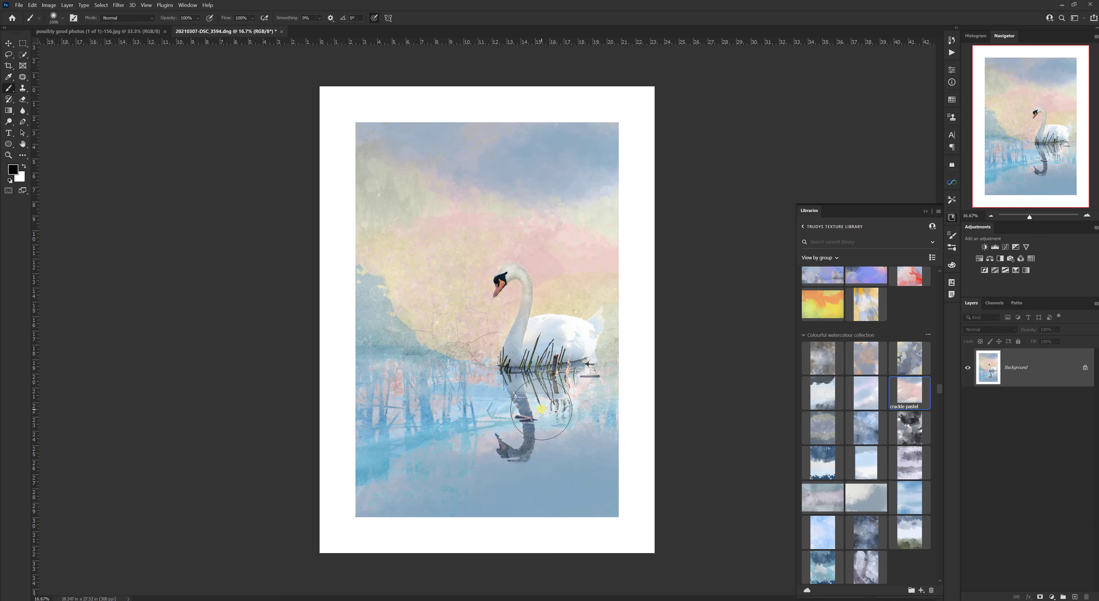
Step: Add a new empty layer and sample a grey-green foreground colour from the reeds in front of the swan
key(ctrl+plus)
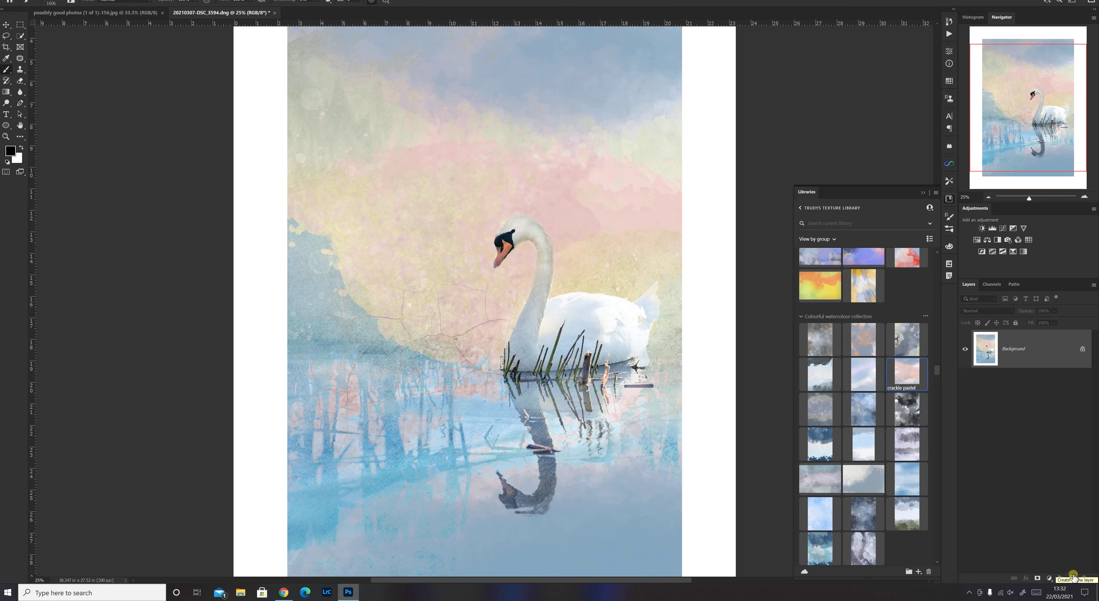
click(1072, 580)
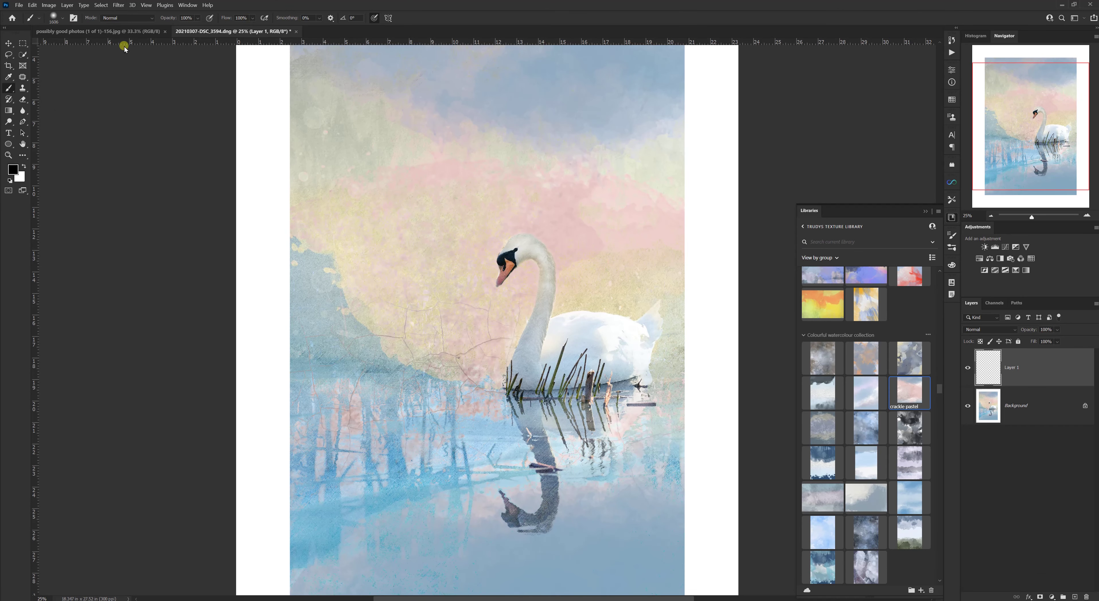
click(8, 77)
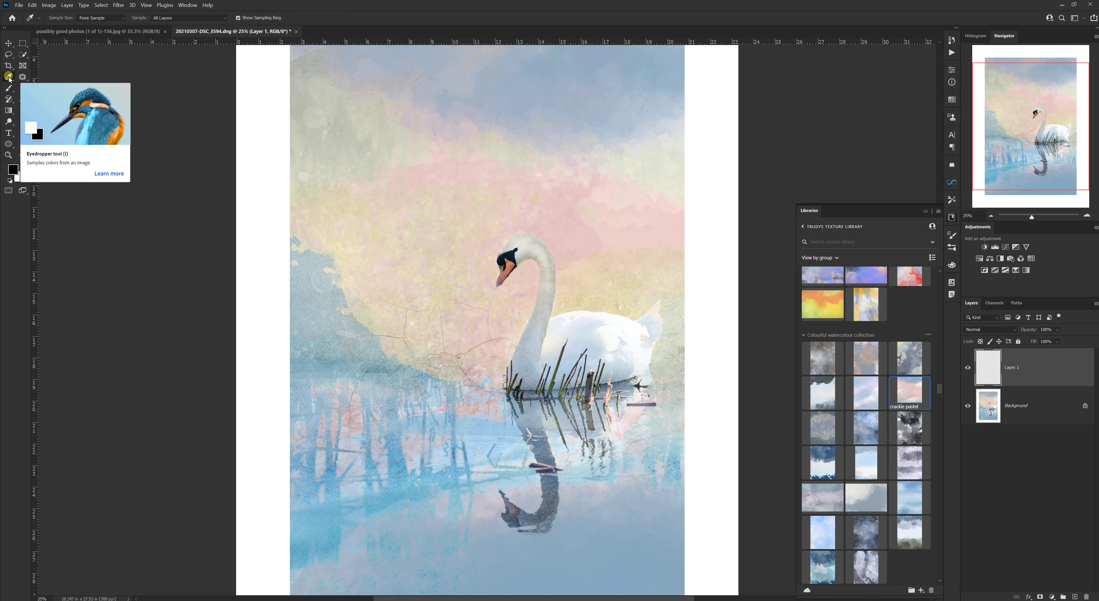
click(510, 388)
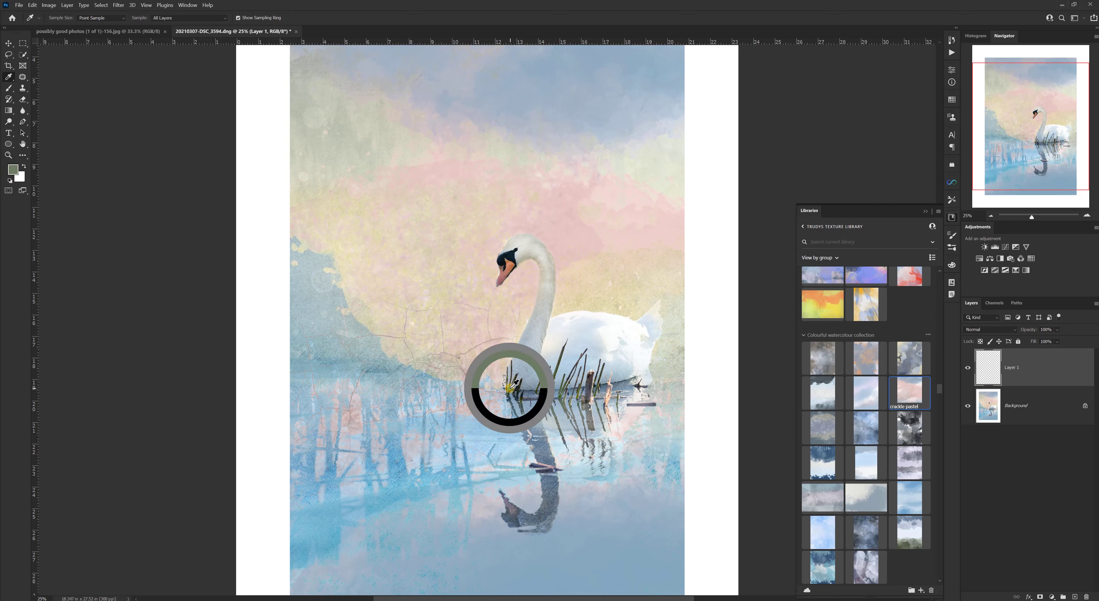
Step: Switch to the Brush tool and reduce the hard round pressure-size brush to a fine 5 px tip
click(9, 89)
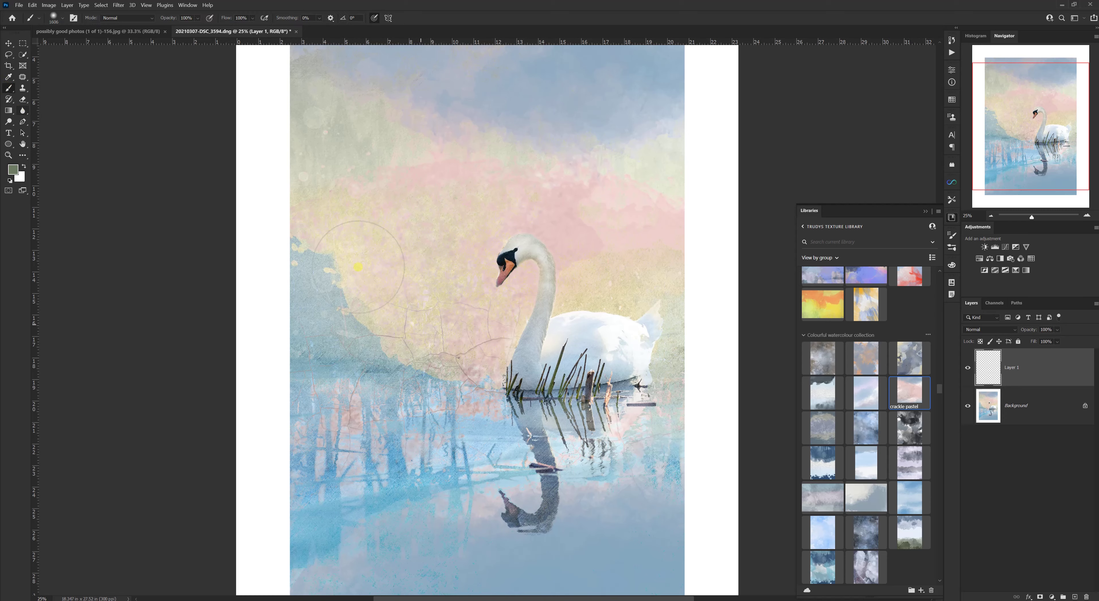
click(62, 18)
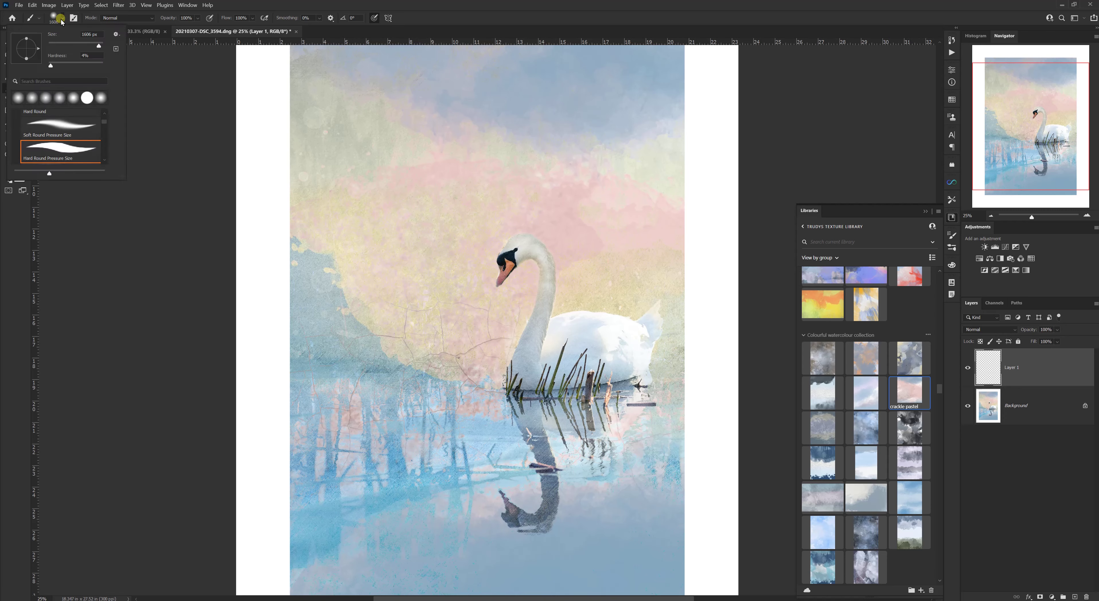
click(52, 43)
click(85, 35)
key(BackSpace)
key(Escape)
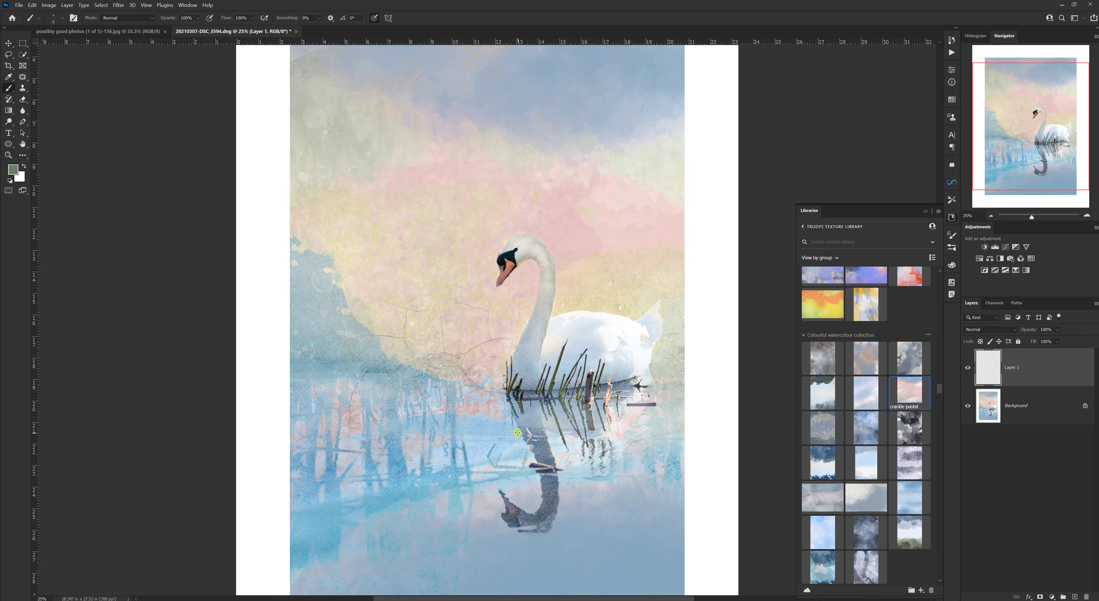
Step: Paint a few thin grey-green reed strokes beside the existing reeds at the swan's chest and below its tail
scroll(517, 433, up, 1)
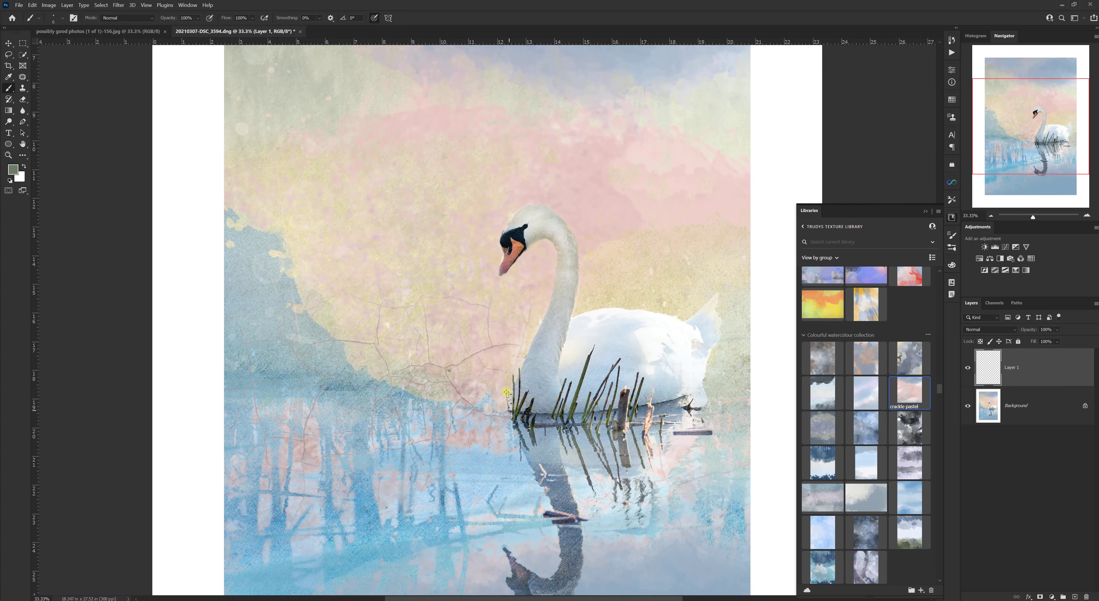
drag(505, 392, 505, 370)
drag(496, 411, 496, 391)
drag(695, 410, 707, 387)
drag(682, 406, 687, 389)
Step: Sample a near-black green from the base of the reeds as the foreground colour and return to the Brush tool
click(7, 78)
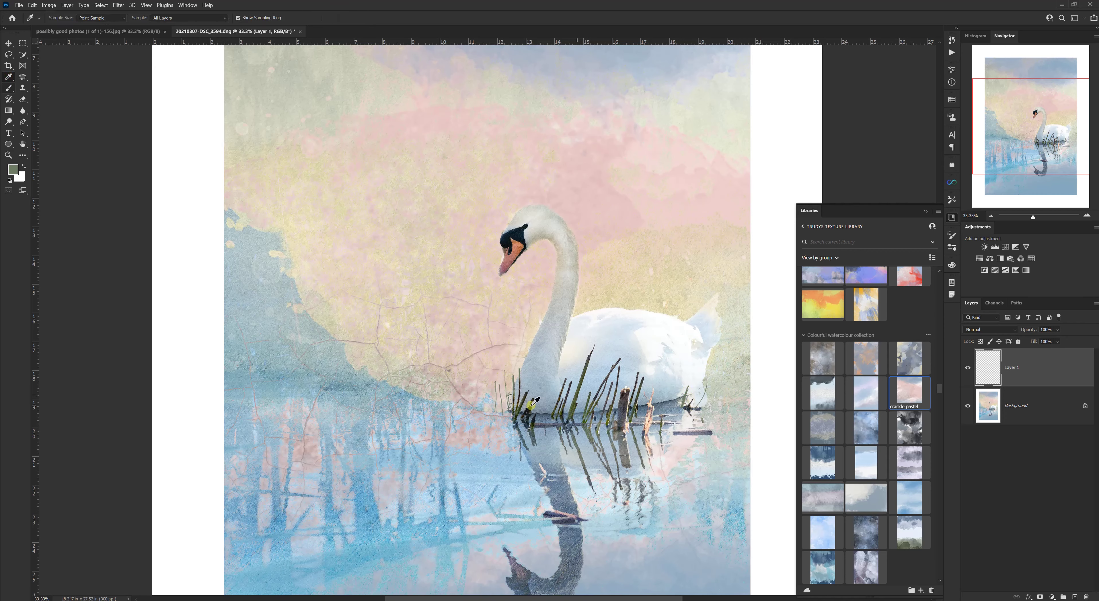
click(529, 415)
click(8, 88)
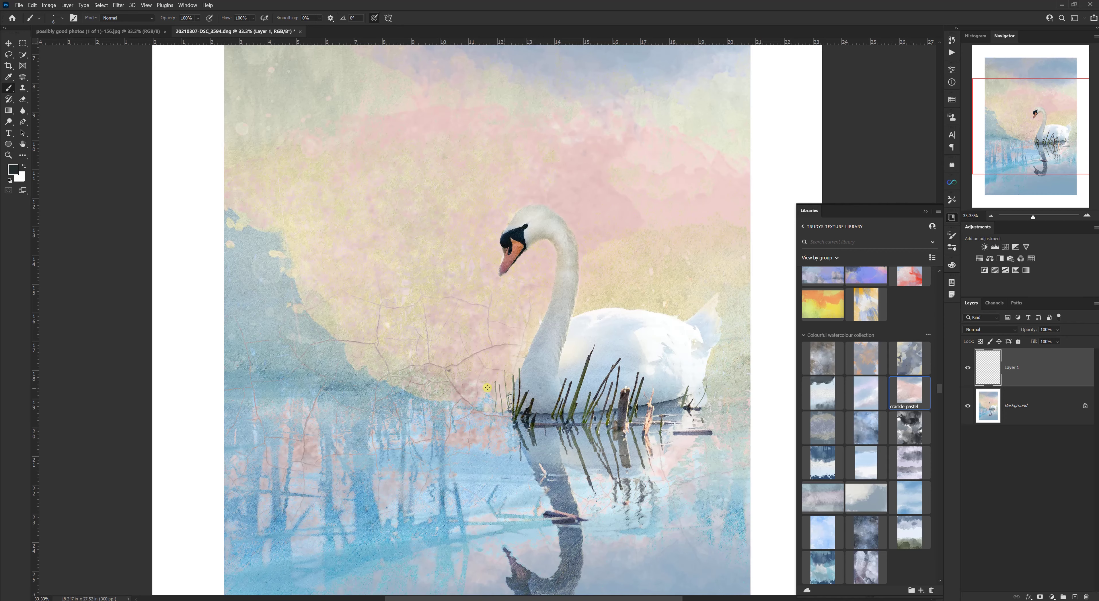
Step: Raise the fine brush's hardness to near maximum and adjust its small size for crisp reed strokes
alt+right_click(504, 407)
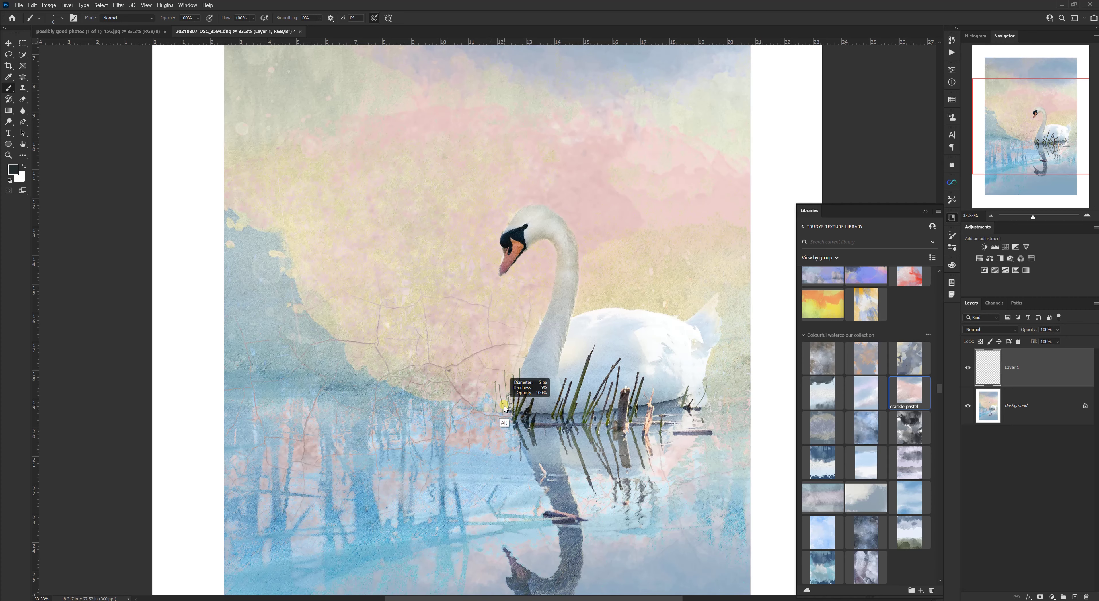
mouse_move(504, 406)
mouse_down()
mouse_move(503, 482)
mouse_move(503, 463)
mouse_up()
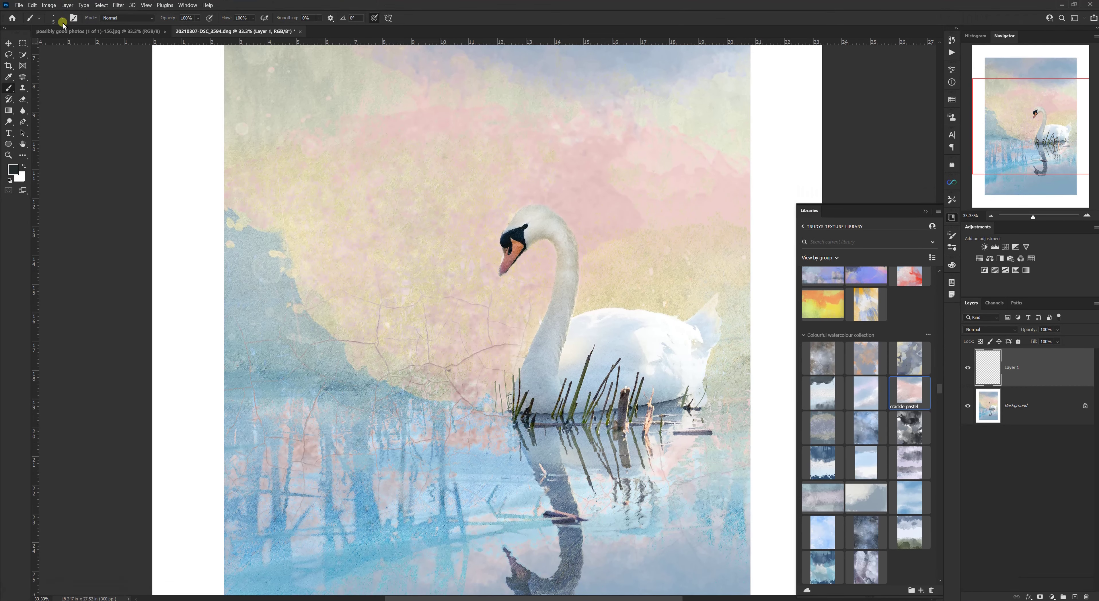
click(61, 20)
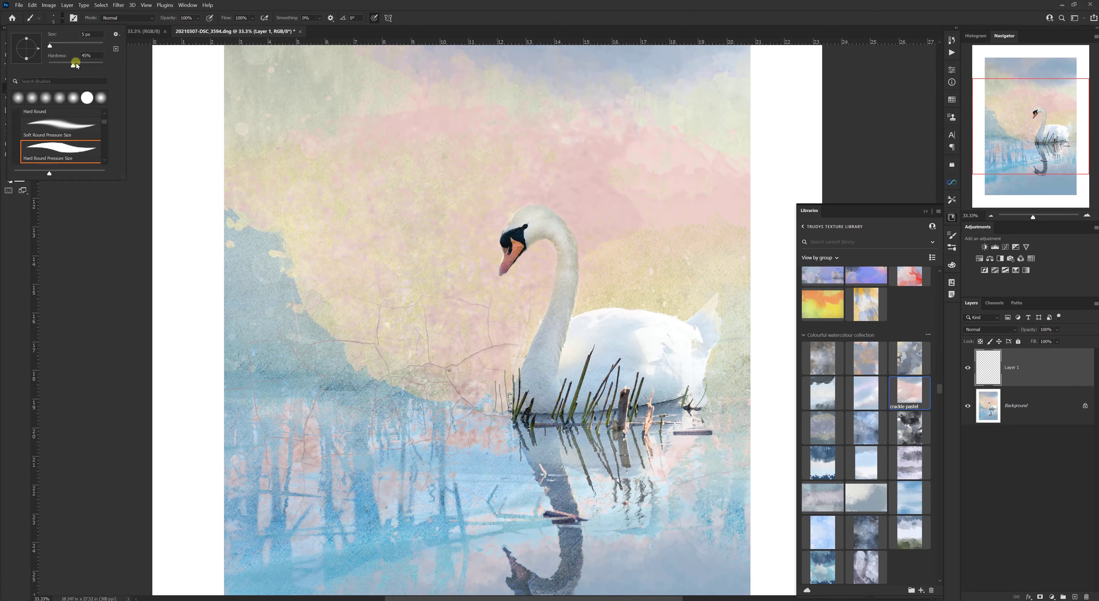
click(99, 64)
click(86, 34)
text(9)
key(BackSpace)
key(BackSpace)
key(Return)
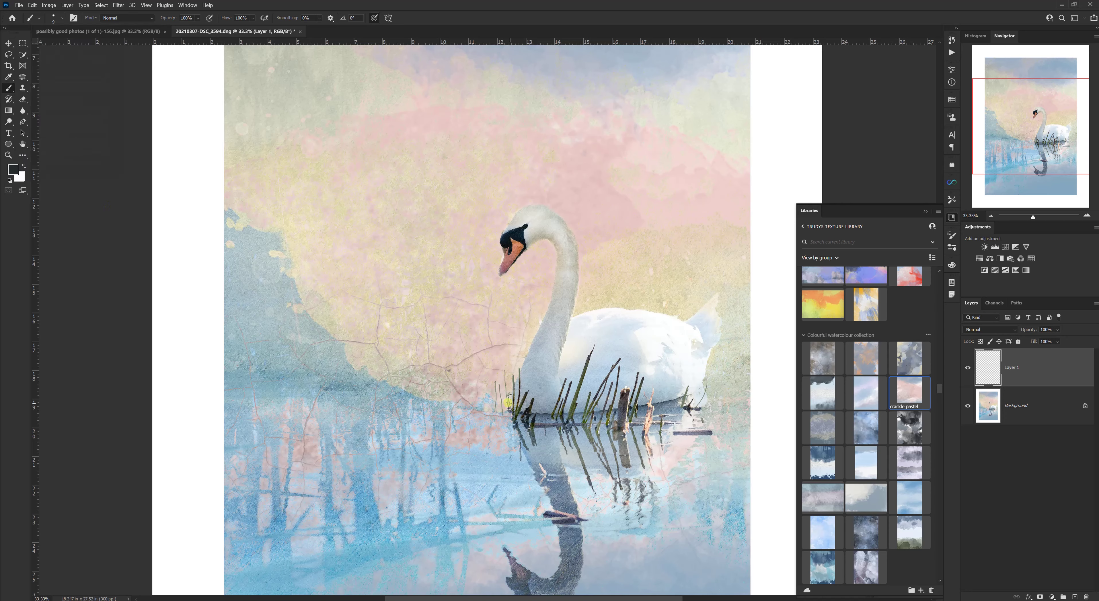
Step: Paint thin dark reeds of varying height and slant in front of the swan's chest and beneath its tail
mouse_move(507, 402)
mouse_down()
mouse_move(508, 375)
mouse_move(497, 379)
mouse_up()
drag(695, 407, 710, 378)
drag(505, 417, 494, 370)
mouse_move(485, 412)
mouse_down()
mouse_move(471, 387)
mouse_move(484, 383)
mouse_move(479, 353)
mouse_up()
drag(671, 415, 679, 367)
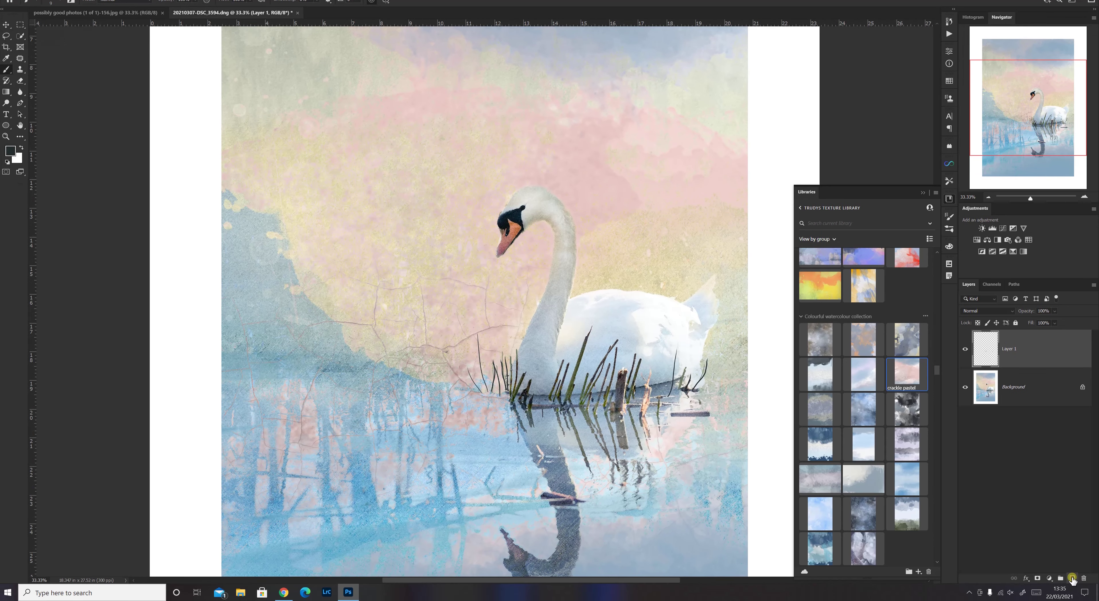
Step: Add a new empty layer and paint downward reed reflections in the water on both sides of the swan
click(1072, 579)
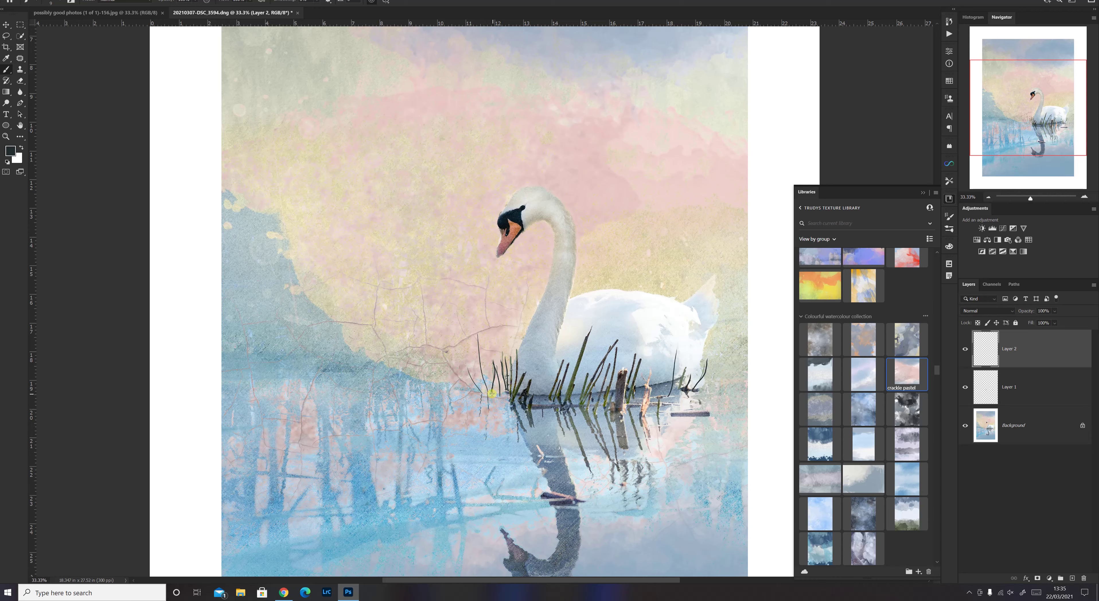
drag(492, 395, 505, 427)
mouse_move(694, 394)
mouse_down()
mouse_move(705, 414)
mouse_move(670, 405)
mouse_move(683, 427)
mouse_up()
Step: Lower the reflection layer's opacity to 47% and check the whole bordered picture
click(1055, 311)
drag(1058, 320, 1051, 328)
key(ctrl+minus)
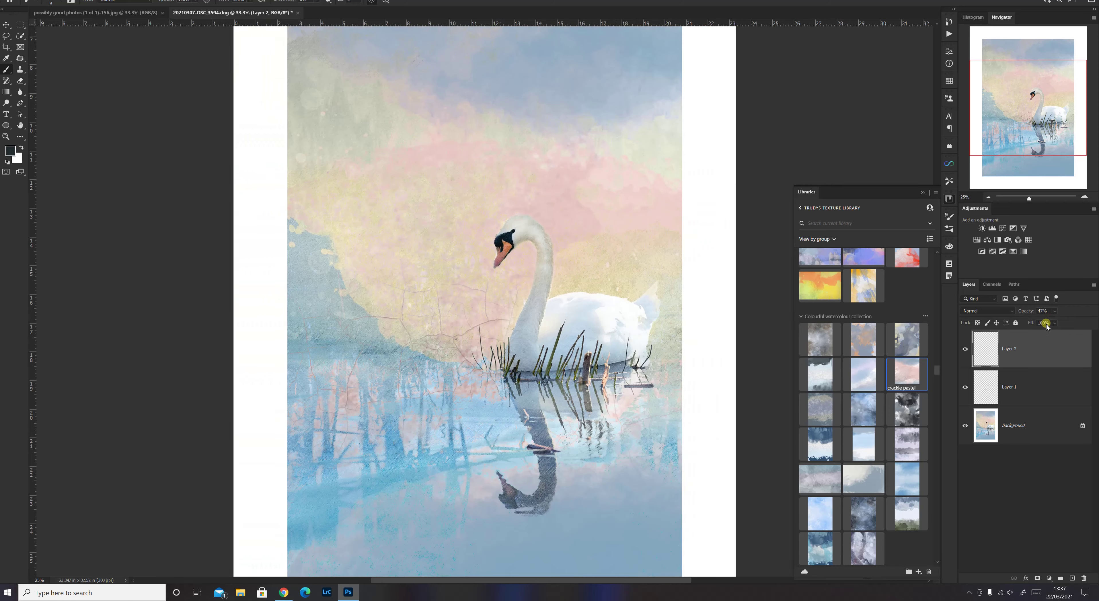
key(ctrl+minus)
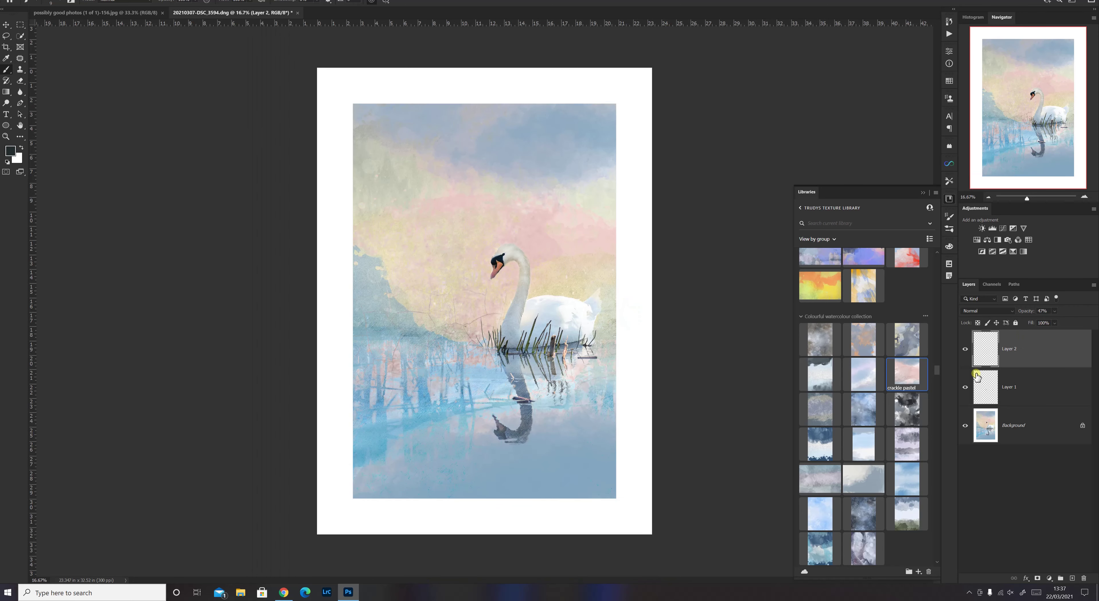